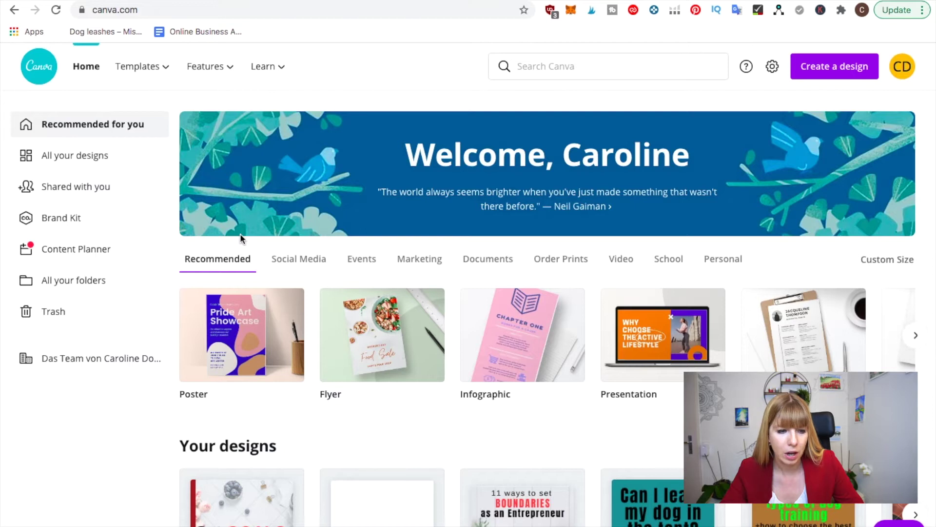
- Open the overview of all own designs and look through the existing ones
{"action": "left_click", "coordinate": [69, 166]}
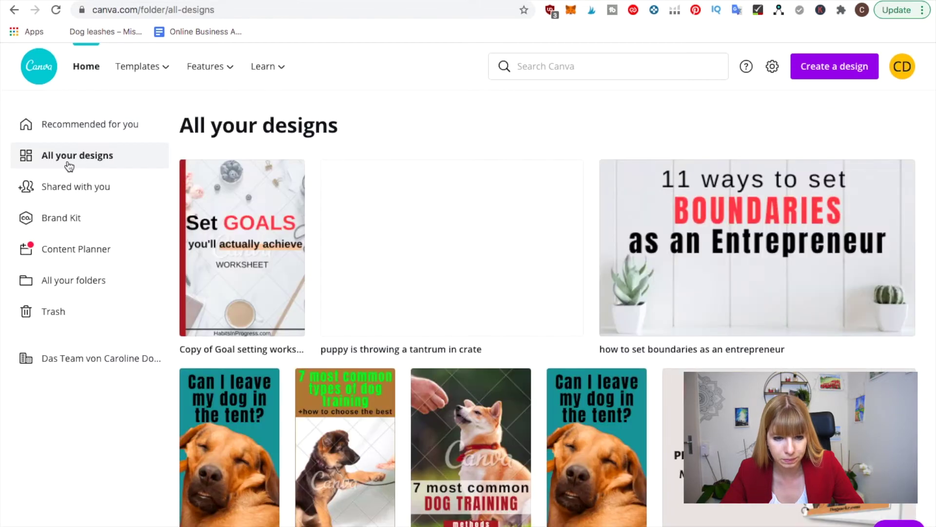
{"action": "scroll", "coordinate": [401, 251], "scroll_direction": "down", "scroll_amount": 3}
{"action": "scroll", "coordinate": [402, 251], "scroll_direction": "up", "scroll_amount": 2}
{"action": "scroll", "coordinate": [404, 251], "scroll_direction": "down", "scroll_amount": 3}
{"action": "scroll", "coordinate": [404, 251], "scroll_direction": "up", "scroll_amount": 3}
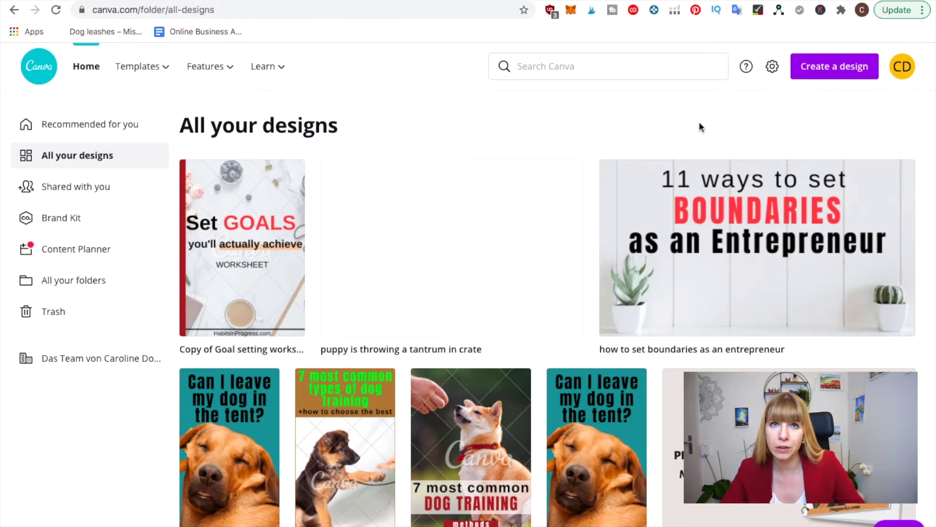
- Create a new blank design in the US Letter Document format, 8.5 × 11 in
{"action": "left_click", "coordinate": [851, 77]}
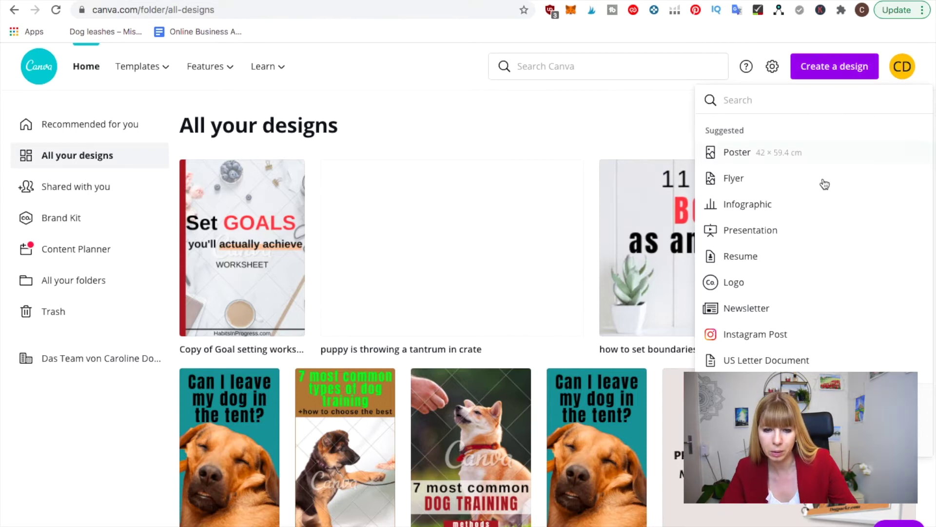
{"action": "scroll", "coordinate": [780, 365], "scroll_direction": "down", "scroll_amount": 1}
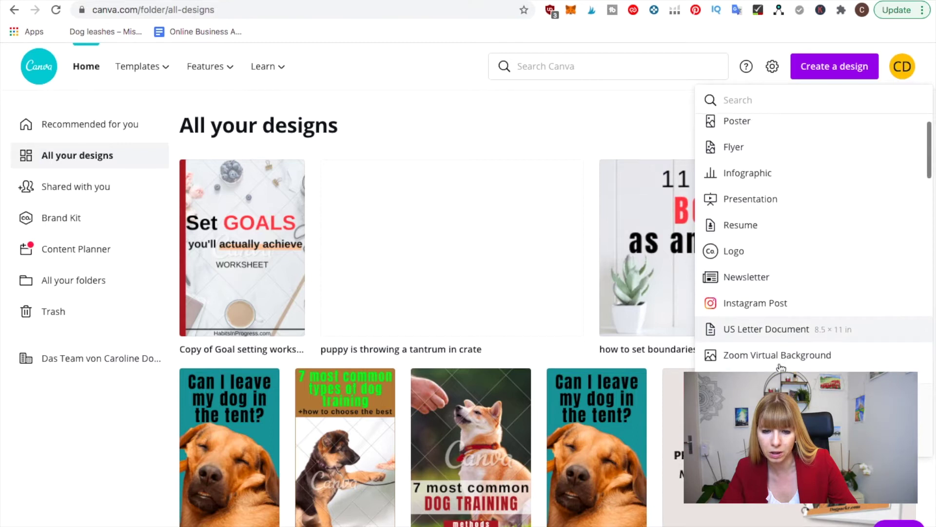
{"action": "type", "text": "aa"}
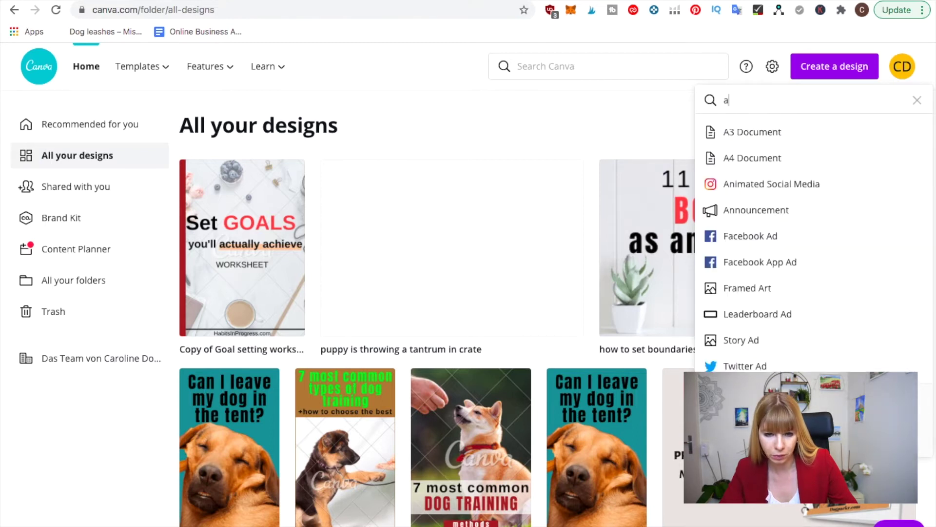
{"action": "key", "text": "BackSpace"}
{"action": "key", "text": "BackSpace"}
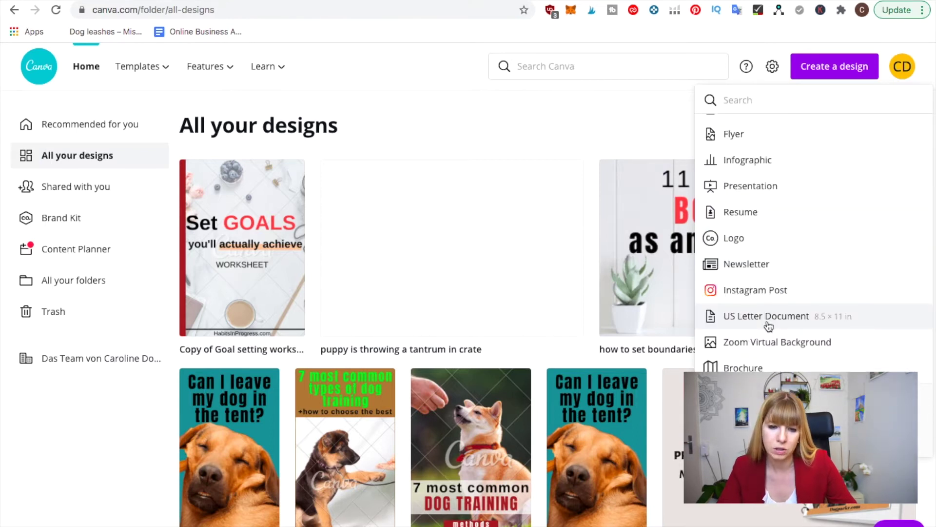
{"action": "left_click", "coordinate": [768, 323]}
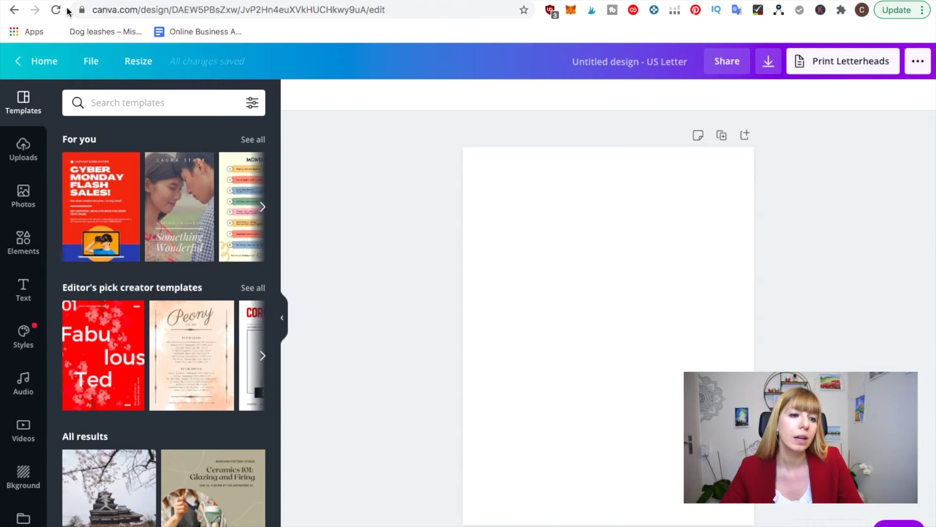
- Return to the designs overview, make a copy of the "Copy of Goal setting worksheet" design and look over its cover page
{"action": "left_click", "coordinate": [84, 2]}
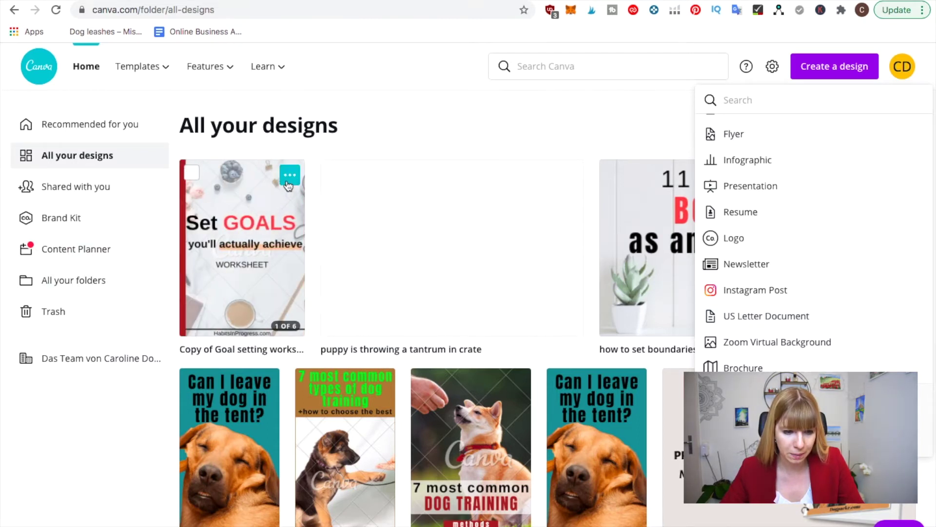
{"action": "left_click", "coordinate": [288, 184]}
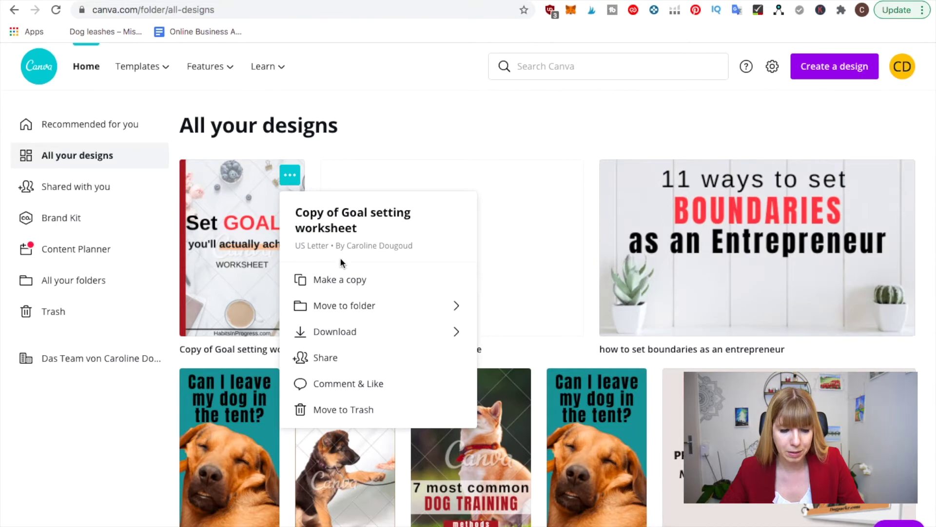
{"action": "left_click", "coordinate": [349, 284]}
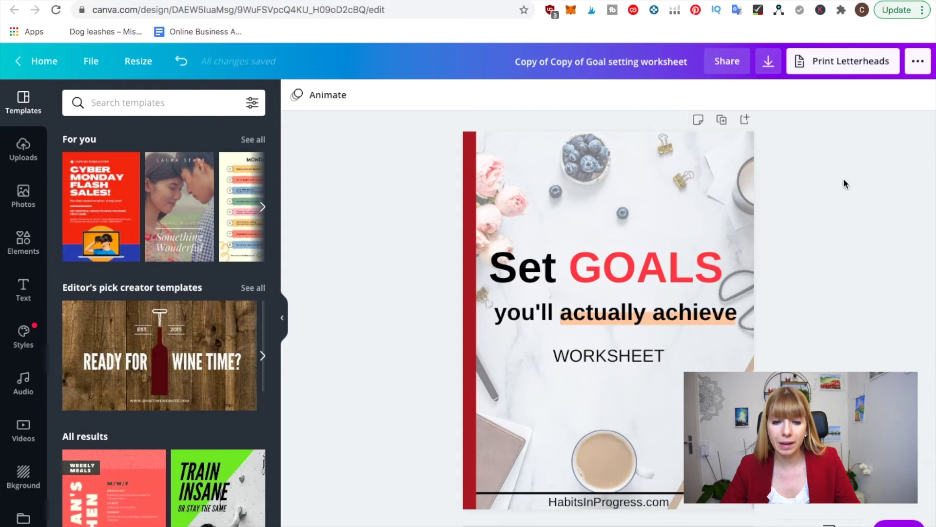
{"action": "scroll", "coordinate": [842, 173], "scroll_direction": "down", "scroll_amount": 1}
{"action": "scroll", "coordinate": [841, 169], "scroll_direction": "up", "scroll_amount": 1}
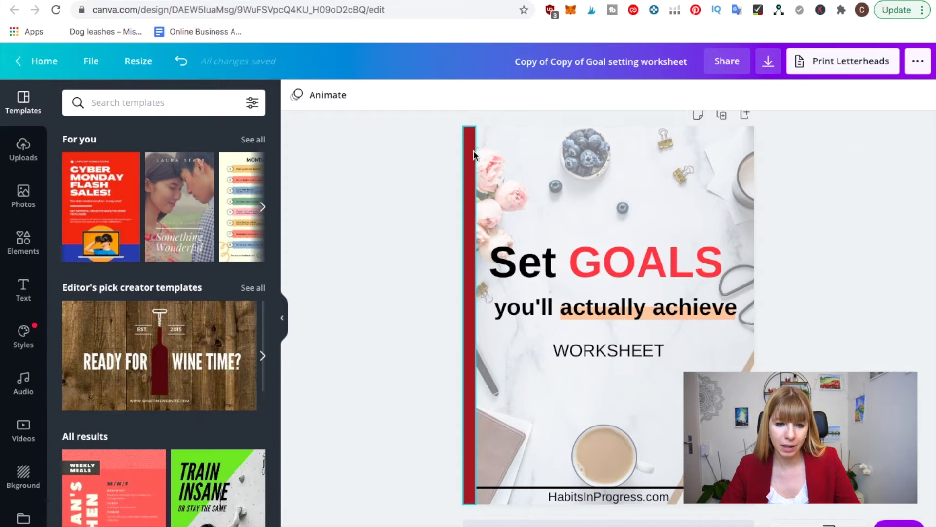
{"action": "scroll", "coordinate": [462, 357], "scroll_direction": "down", "scroll_amount": 1}
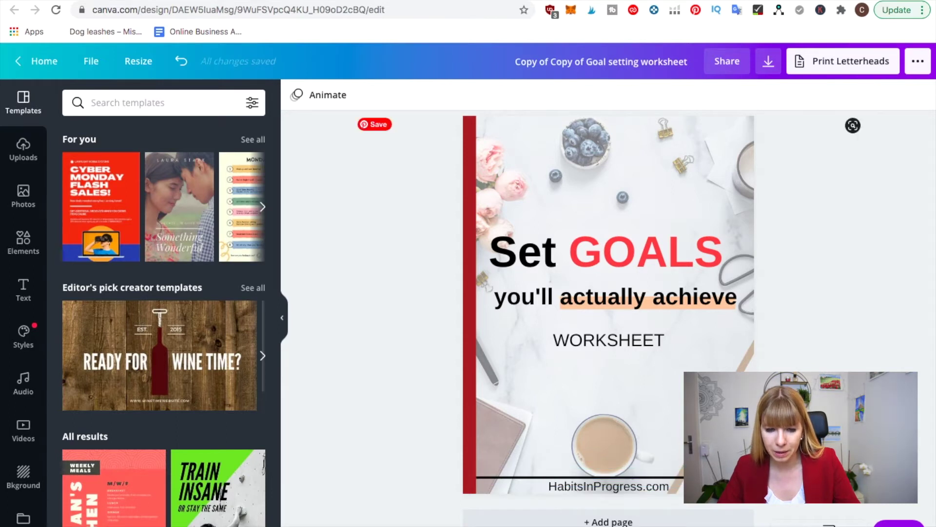
{"action": "scroll", "coordinate": [845, 309], "scroll_direction": "up", "scroll_amount": 1}
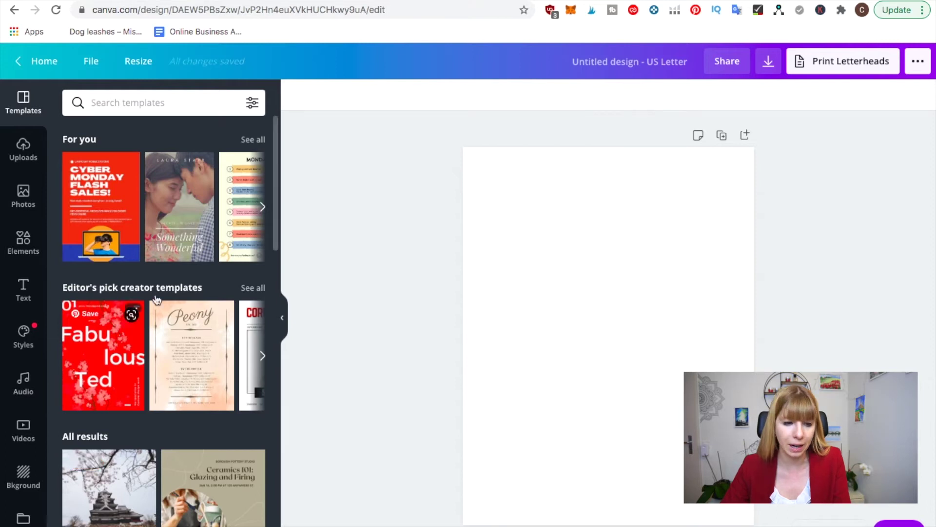
- Browse the full set of "For you" templates offered for the blank US Letter design
{"action": "scroll", "coordinate": [192, 246], "scroll_direction": "right", "scroll_amount": 2}
{"action": "left_click", "coordinate": [238, 207]}
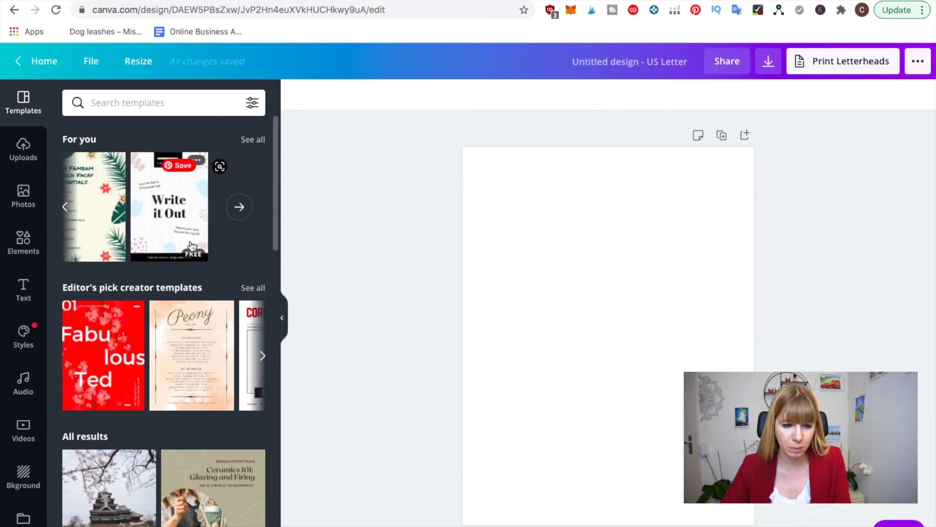
{"action": "left_click", "coordinate": [238, 207]}
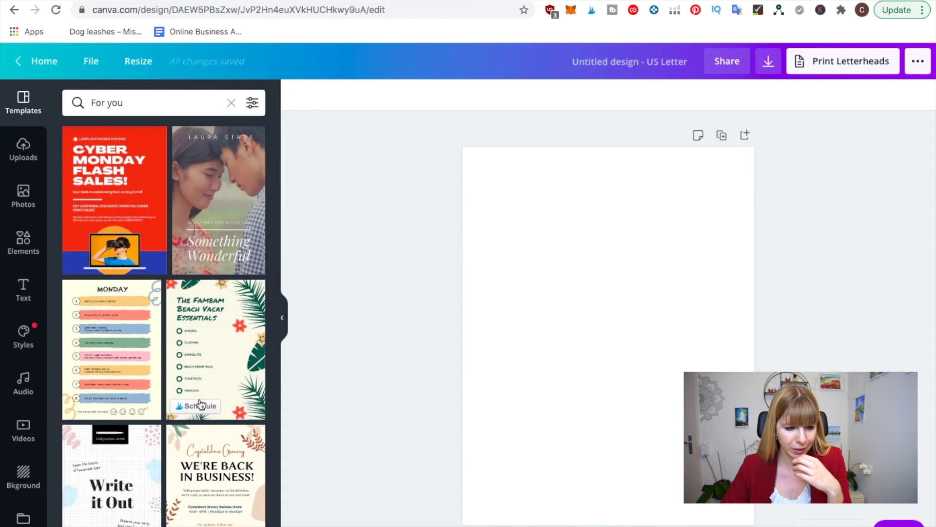
{"action": "scroll", "coordinate": [186, 434], "scroll_direction": "down", "scroll_amount": 5}
{"action": "scroll", "coordinate": [184, 425], "scroll_direction": "up", "scroll_amount": 5}
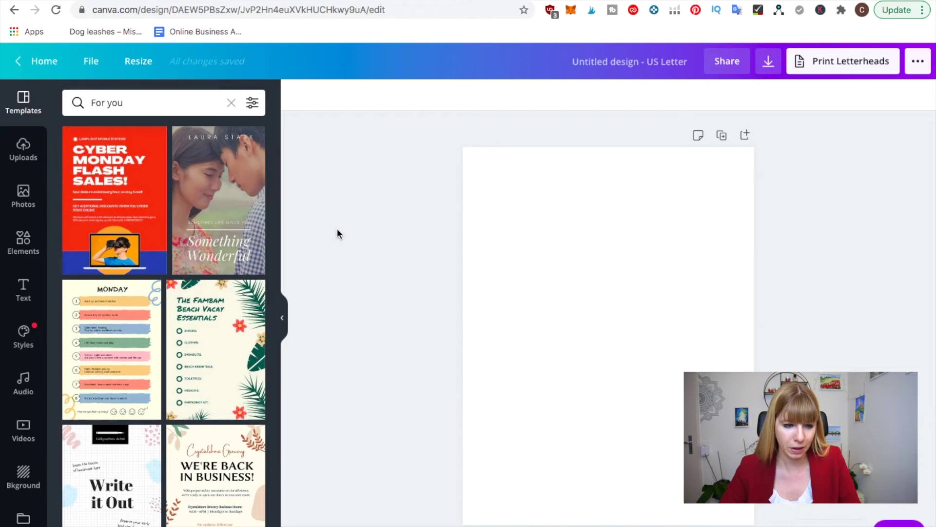
- Add a square, reshape it into a narrow full-height strip along the page's left edge, and colour it light red
{"action": "left_click", "coordinate": [23, 241]}
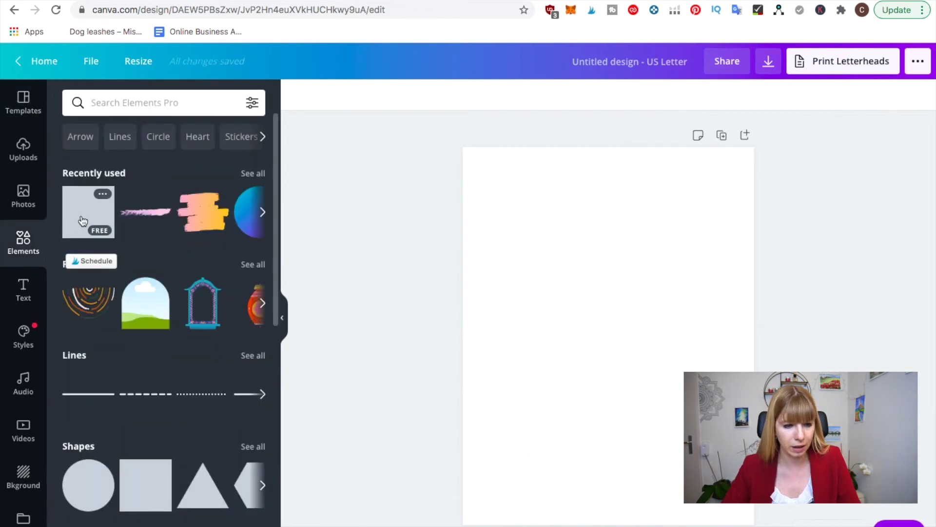
{"action": "left_click", "coordinate": [83, 220]}
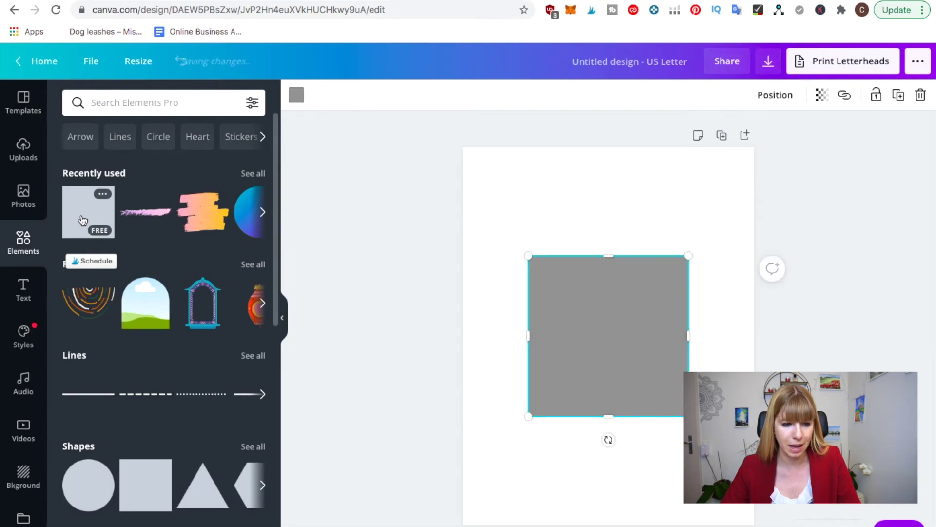
{"action": "left_click_drag", "start_coordinate": [596, 312], "coordinate": [531, 203]}
{"action": "left_click_drag", "start_coordinate": [543, 312], "coordinate": [535, 522]}
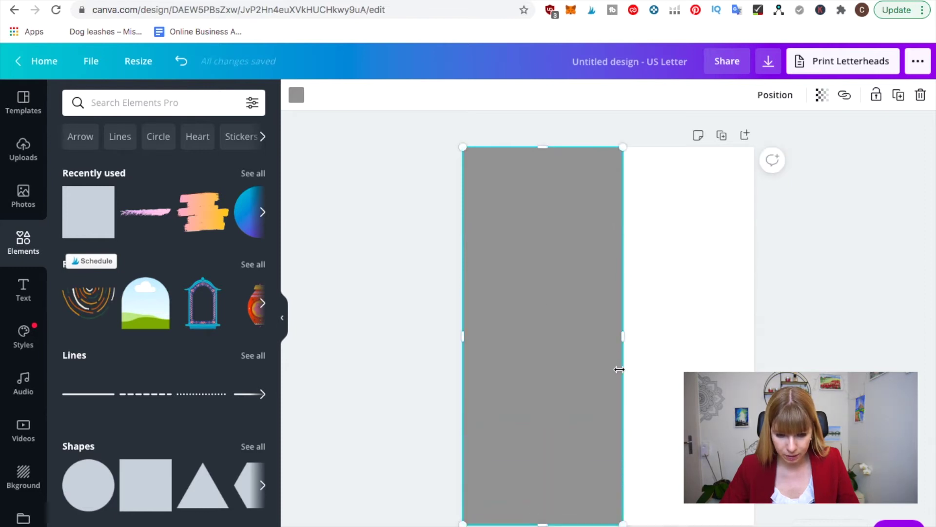
{"action": "left_click_drag", "start_coordinate": [624, 342], "coordinate": [476, 348]}
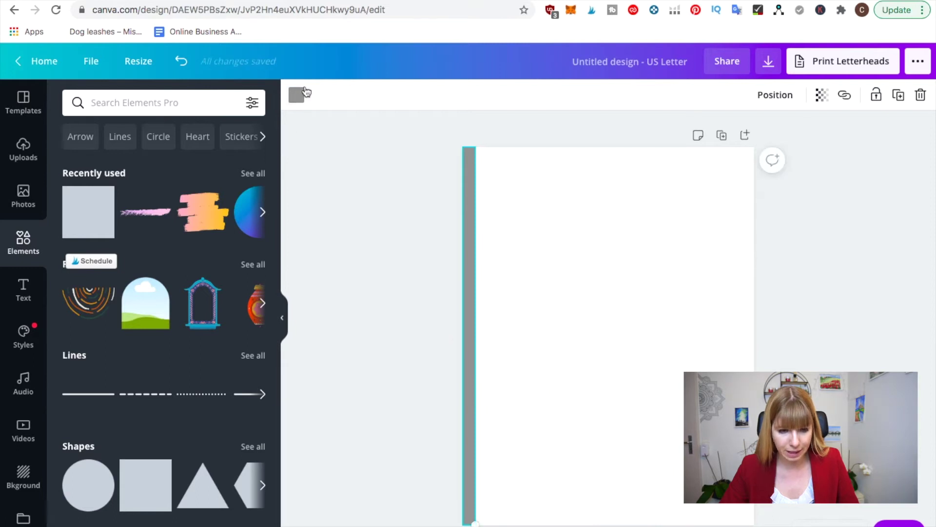
{"action": "left_click", "coordinate": [297, 95]}
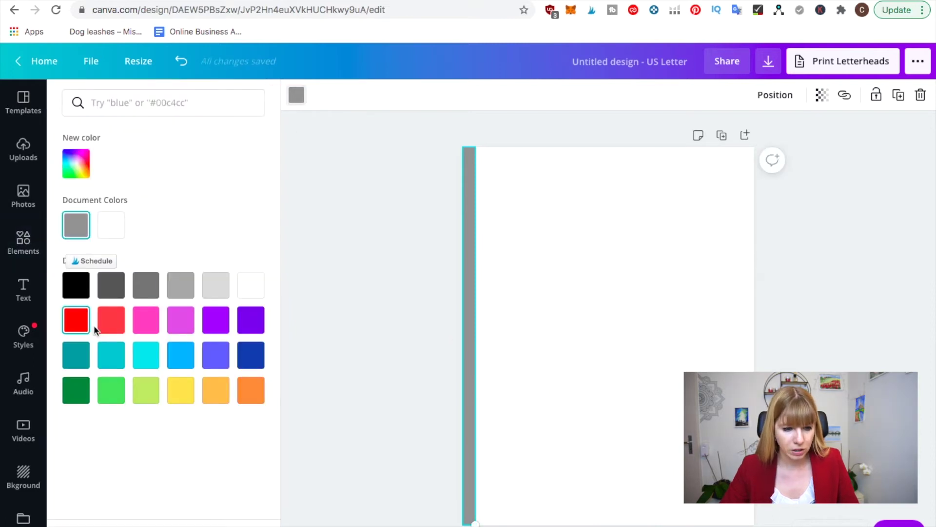
{"action": "left_click", "coordinate": [120, 326]}
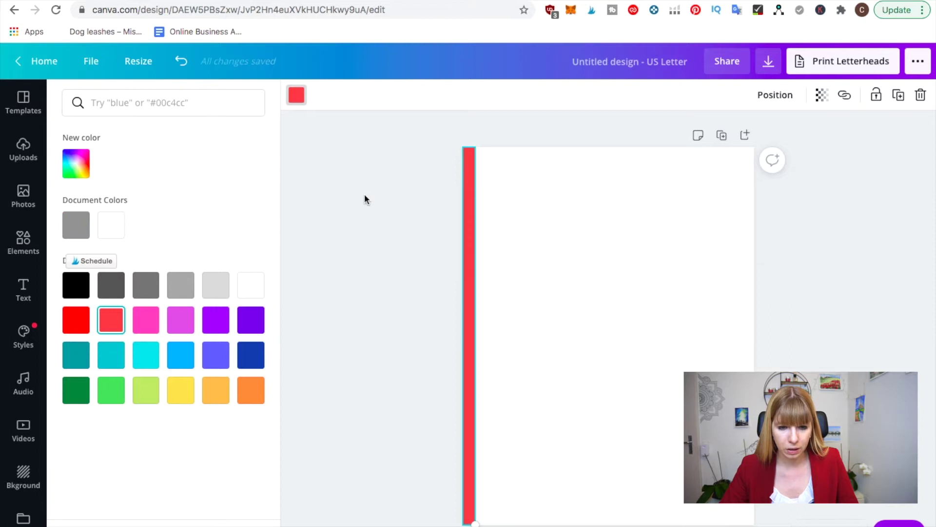
- Copy the dark red colour code of the vertical strip on the goal setting worksheet's cover
{"action": "left_click", "coordinate": [245, 2]}
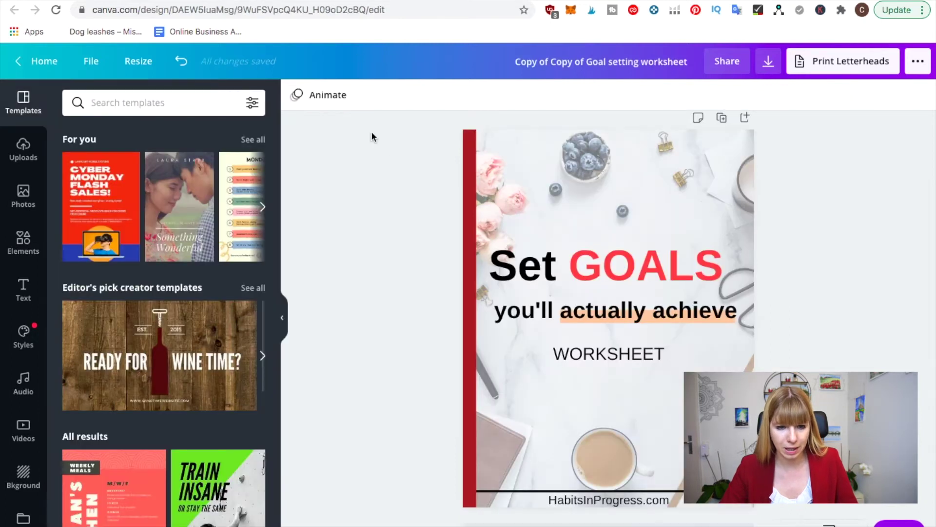
{"action": "left_click", "coordinate": [470, 179]}
{"action": "left_click", "coordinate": [297, 98]}
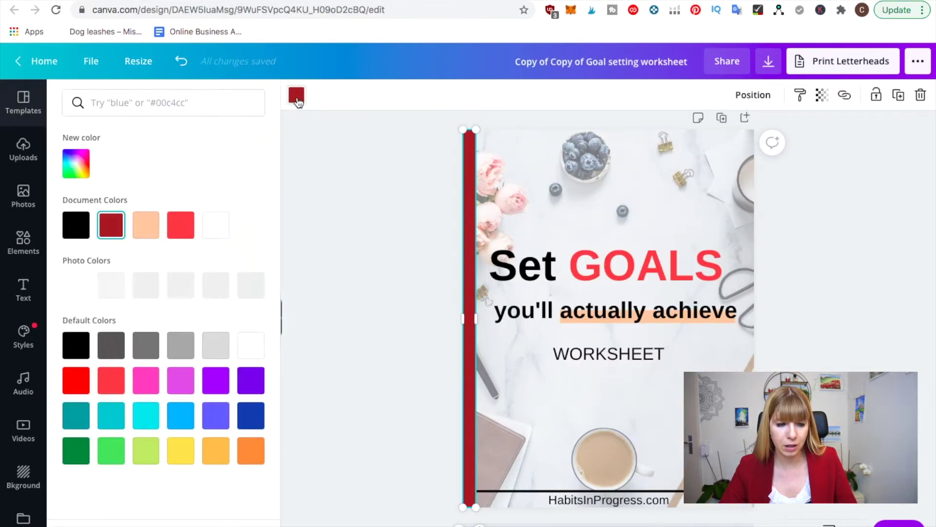
{"action": "left_click", "coordinate": [77, 174]}
{"action": "key", "text": "ctrl+c"}
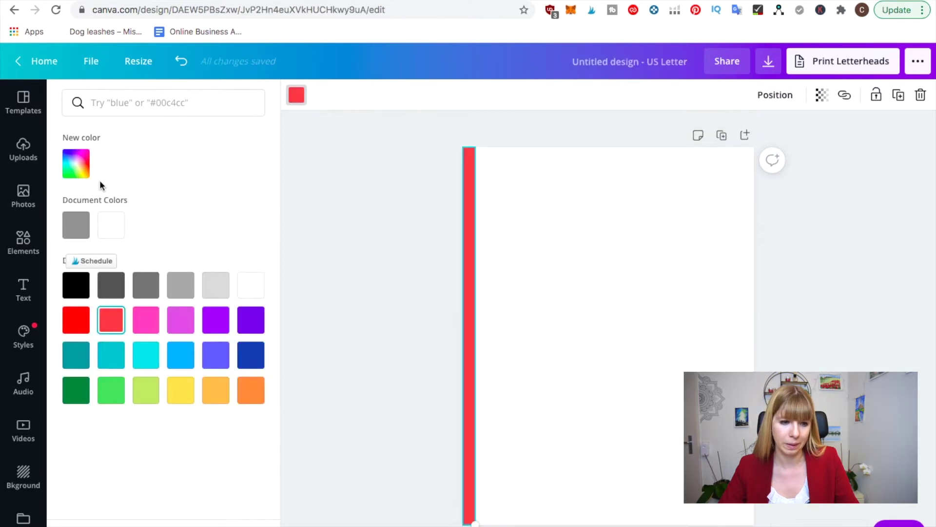
- Set the strip on the blank US Letter page to the copied custom colour #9B2F2F and deselect it
{"action": "left_click", "coordinate": [76, 169]}
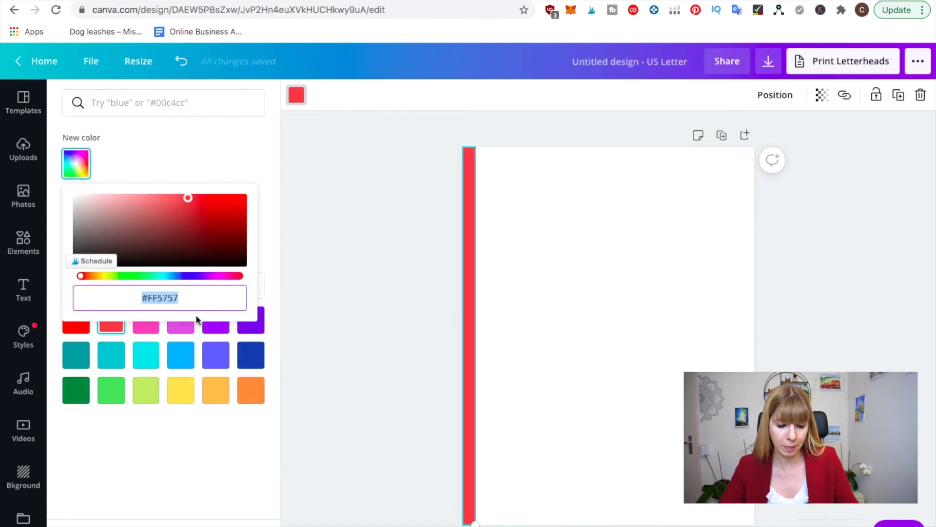
{"action": "key", "text": "ctrl+v"}
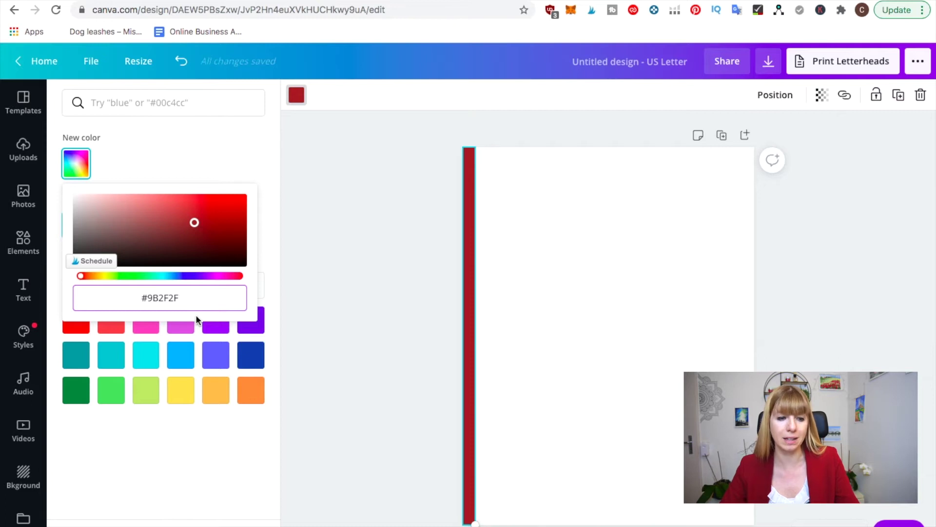
{"action": "key", "text": "Escape"}
{"action": "key", "text": "Escape"}
{"action": "scroll", "coordinate": [532, 273], "scroll_direction": "down", "scroll_amount": 1}
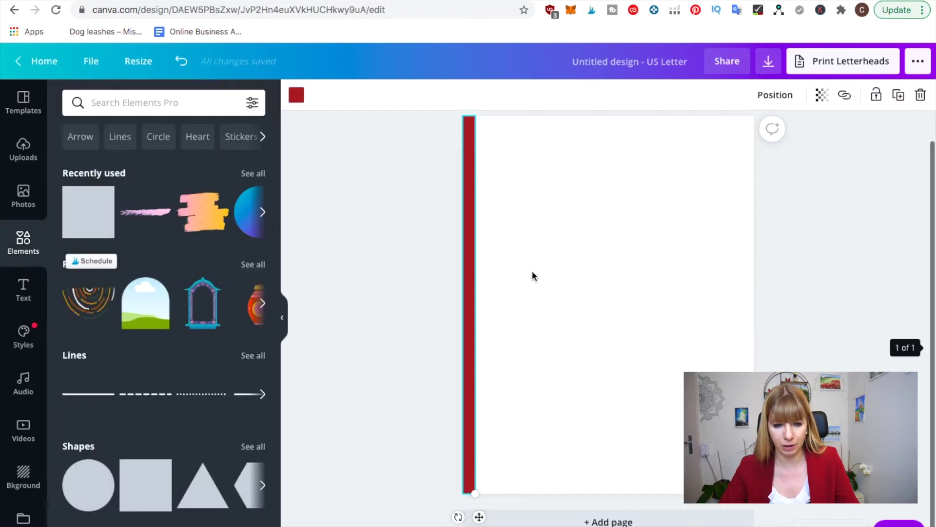
{"action": "left_click", "coordinate": [359, 229]}
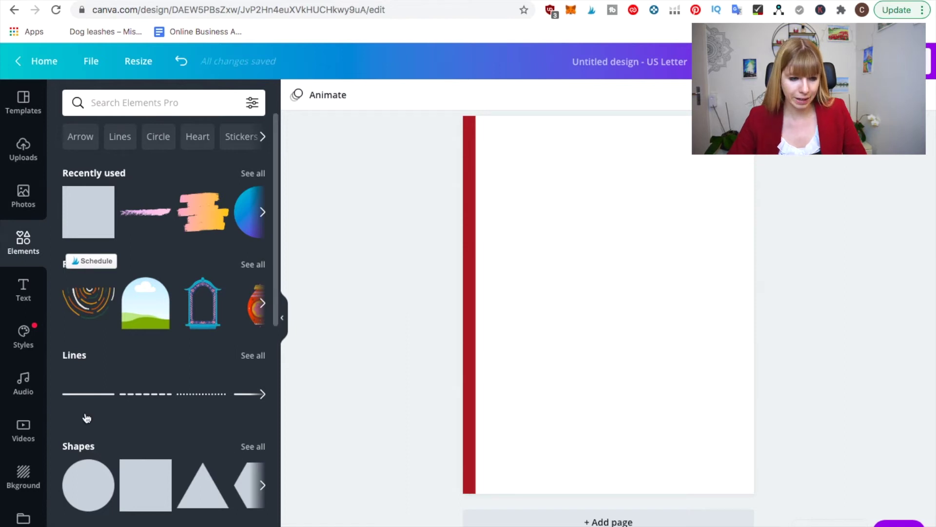
- Add a solid black line near the bottom of the page, spanning from the red strip to the right page edge
{"action": "left_click", "coordinate": [84, 396]}
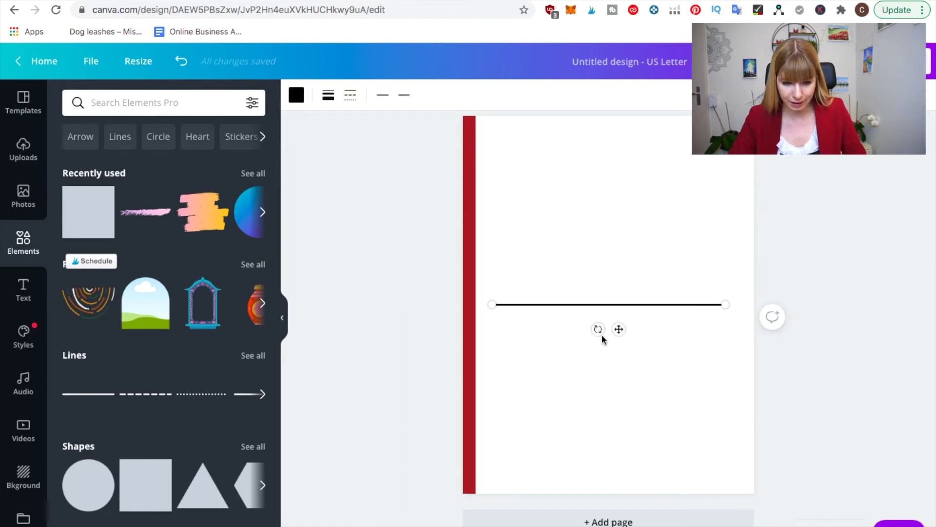
{"action": "left_click_drag", "start_coordinate": [621, 378], "coordinate": [601, 498]}
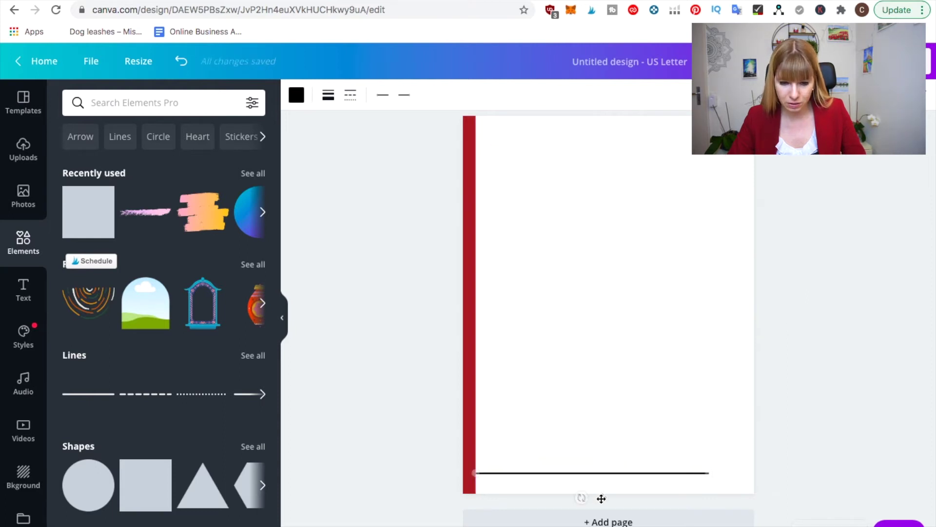
{"action": "left_click_drag", "start_coordinate": [733, 472], "coordinate": [754, 473]}
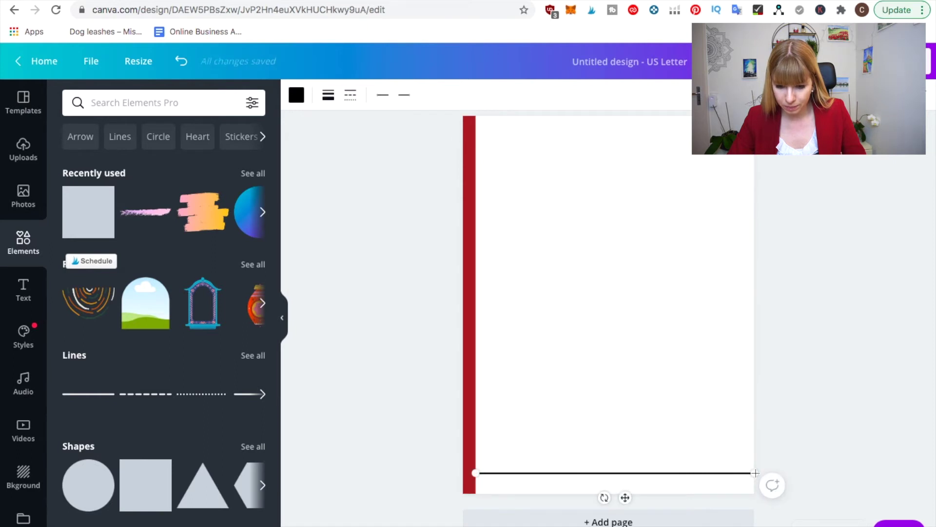
{"action": "left_click", "coordinate": [800, 416]}
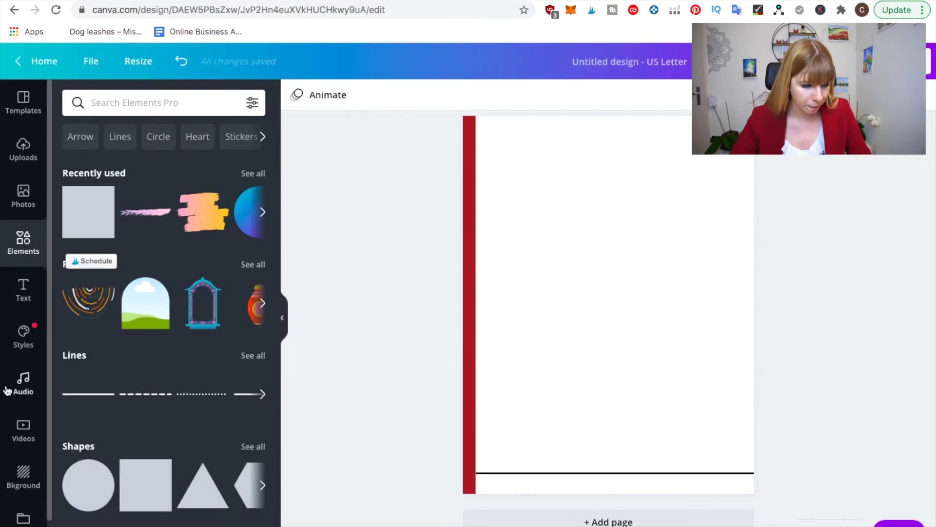
- Add a heading reading "Dogpackr.com" and place it centred beneath the black line at the foot of the page
{"action": "left_click", "coordinate": [21, 296]}
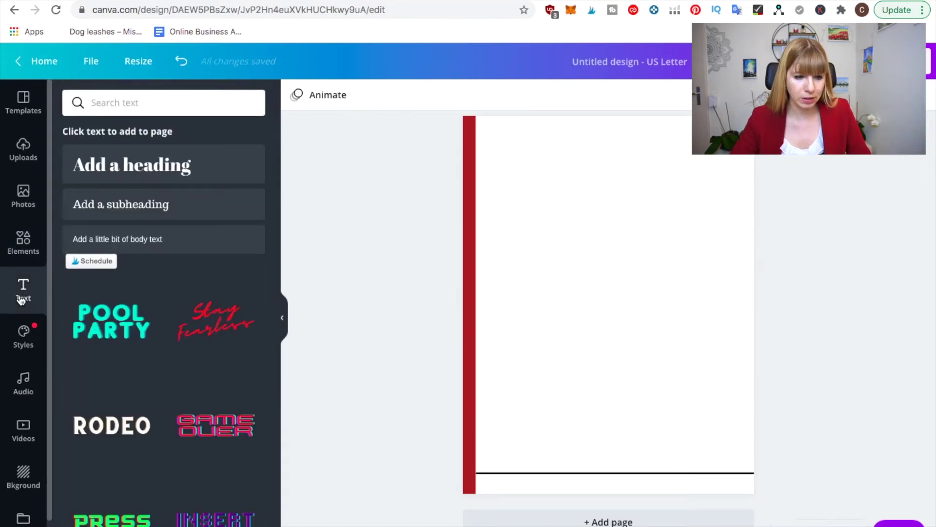
{"action": "left_click", "coordinate": [167, 166]}
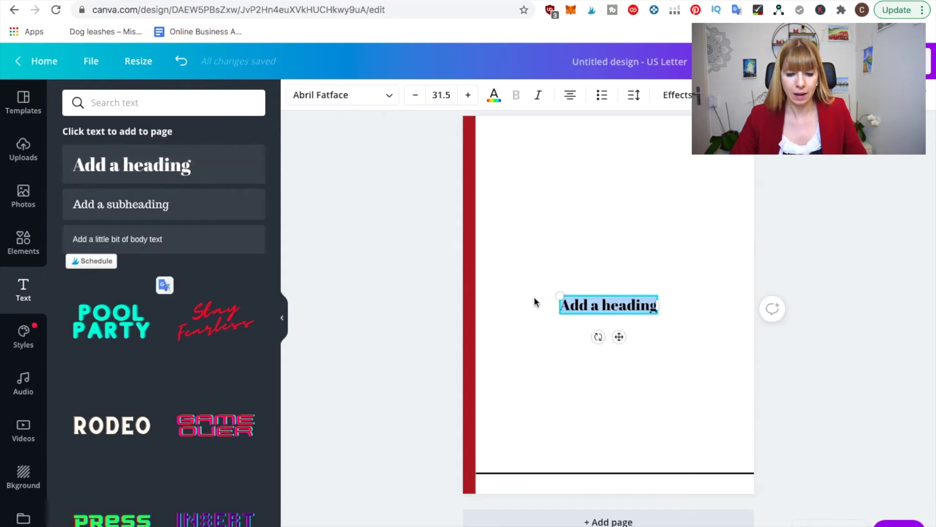
{"action": "type", "text": "Dogpackr.com"}
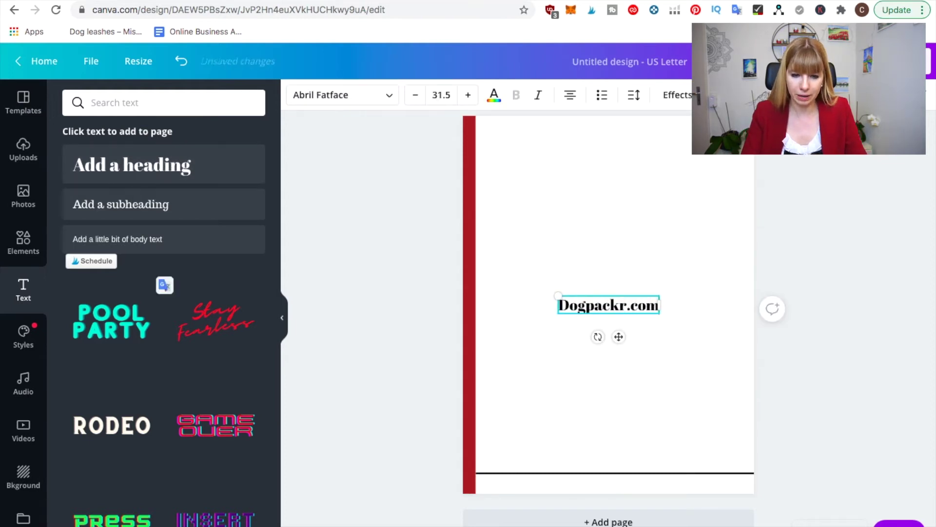
{"action": "left_click_drag", "start_coordinate": [619, 336], "coordinate": [621, 519]}
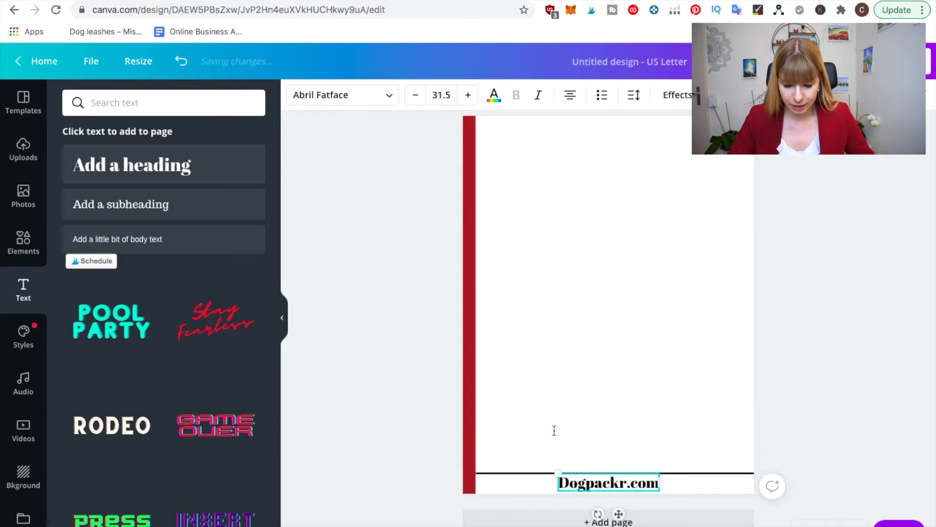
- Change the font of the "Dogpackr.com" footer text to Arimo and deselect it
{"action": "left_click", "coordinate": [383, 98]}
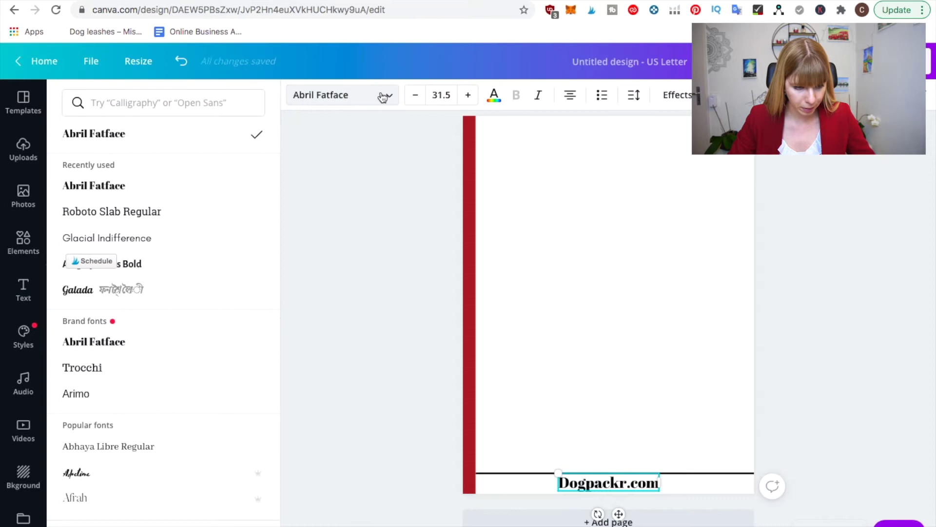
{"action": "scroll", "coordinate": [184, 295], "scroll_direction": "down", "scroll_amount": 2}
{"action": "left_click", "coordinate": [176, 308]}
{"action": "key", "text": "Escape"}
{"action": "scroll", "coordinate": [420, 188], "scroll_direction": "down", "scroll_amount": 1}
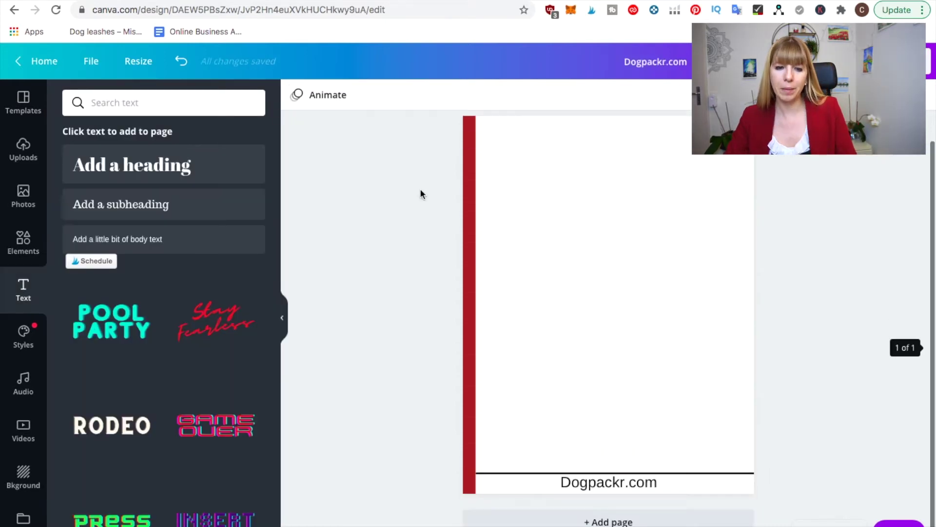
- Check the goal setting worksheet's cover for reference, and set the recently used puppy photo as the full background of the US Letter page
{"action": "scroll", "coordinate": [420, 188], "scroll_direction": "up", "scroll_amount": 1}
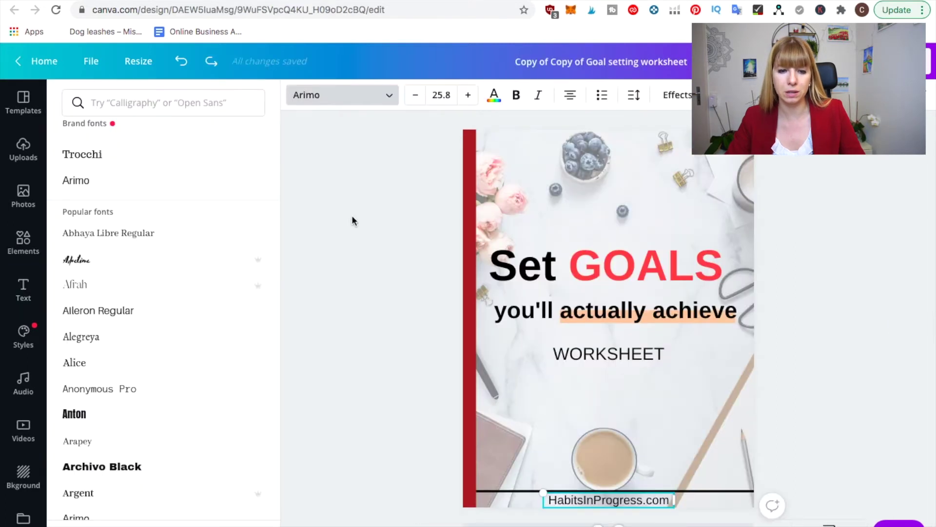
{"action": "scroll", "coordinate": [352, 216], "scroll_direction": "down", "scroll_amount": 1}
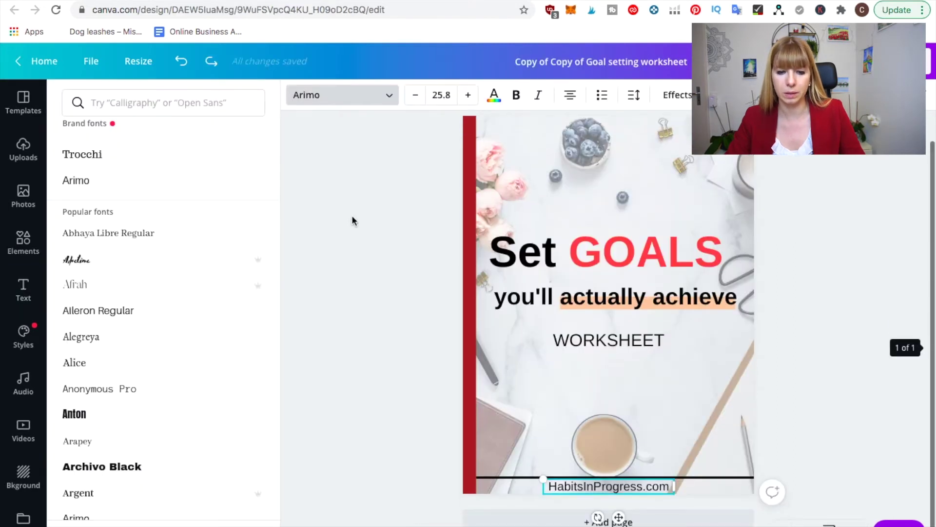
{"action": "left_click", "coordinate": [379, 1]}
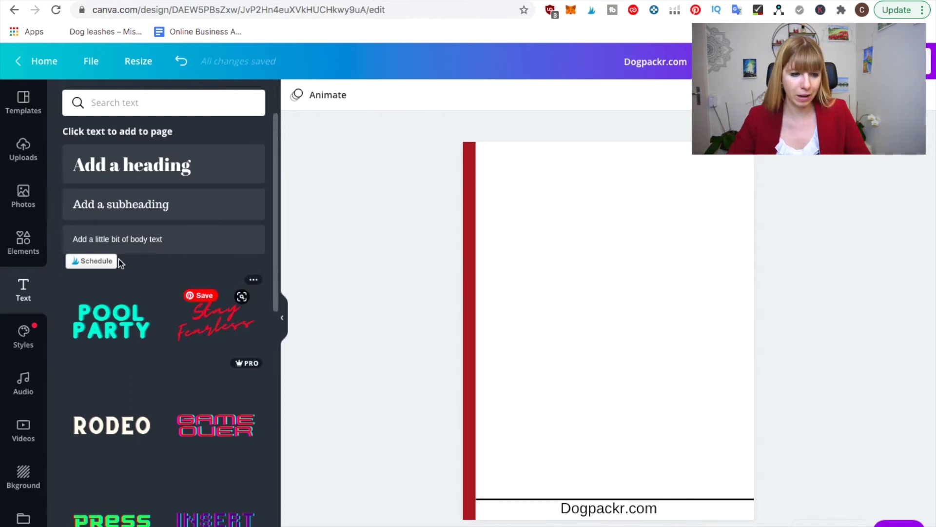
{"action": "left_click", "coordinate": [21, 195]}
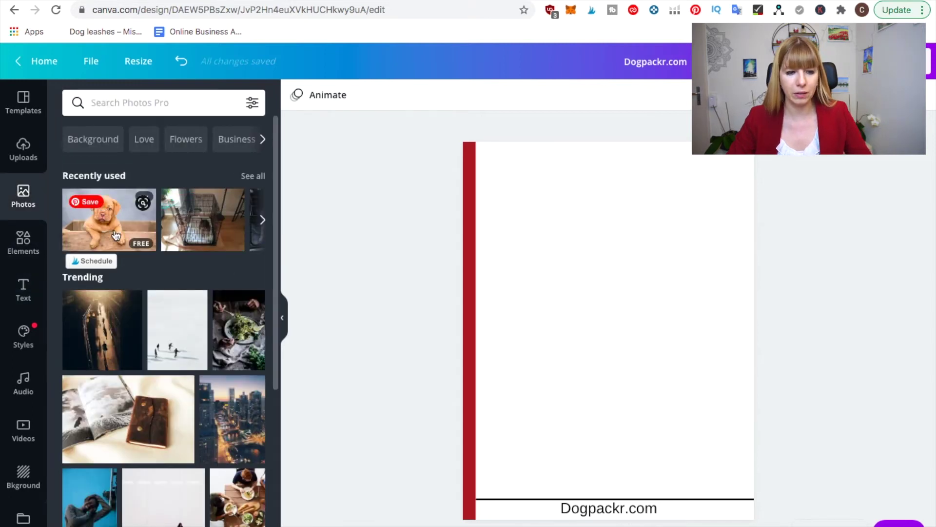
{"action": "left_click_drag", "start_coordinate": [149, 236], "coordinate": [484, 224]}
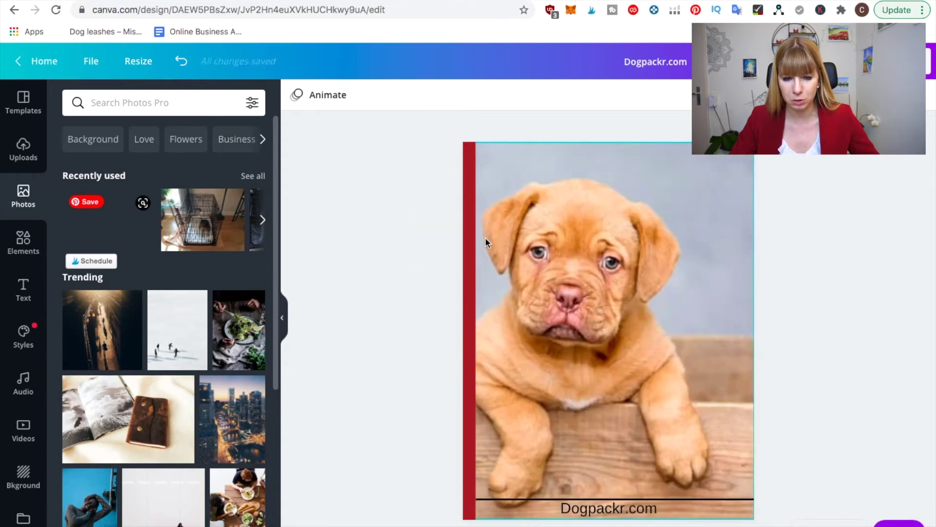
{"action": "left_click_drag", "start_coordinate": [485, 237], "coordinate": [485, 237]}
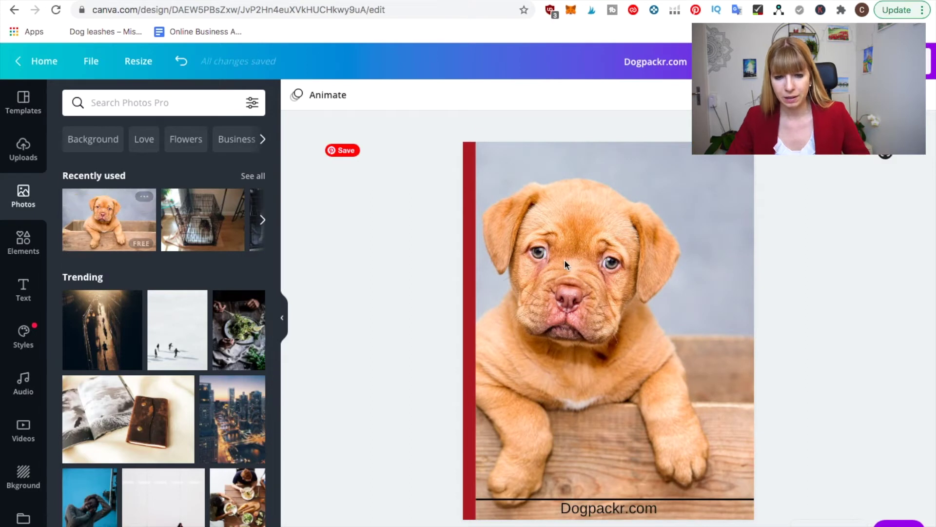
- Shift the puppy photo within the background crop so the puppy sits centred between the red strip and the opposite page edge
{"action": "double_click", "coordinate": [580, 260]}
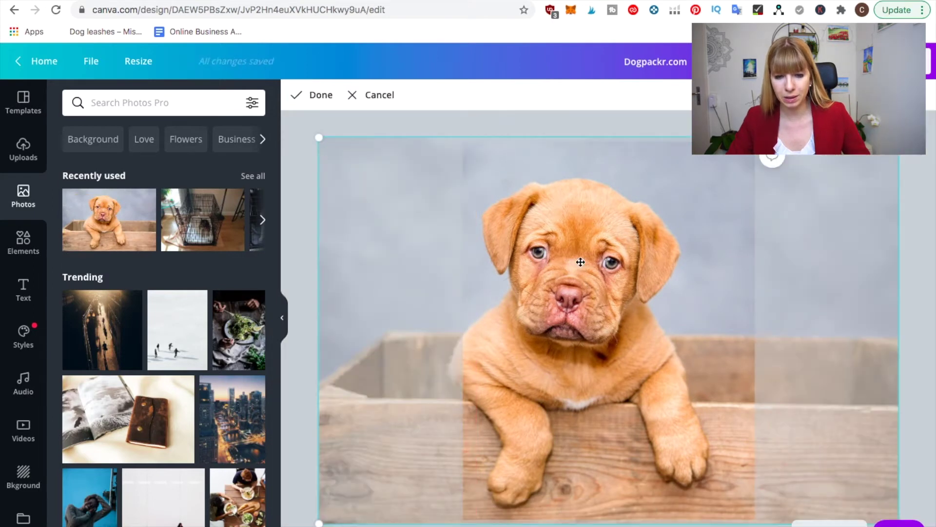
{"action": "left_click_drag", "start_coordinate": [580, 259], "coordinate": [634, 256]}
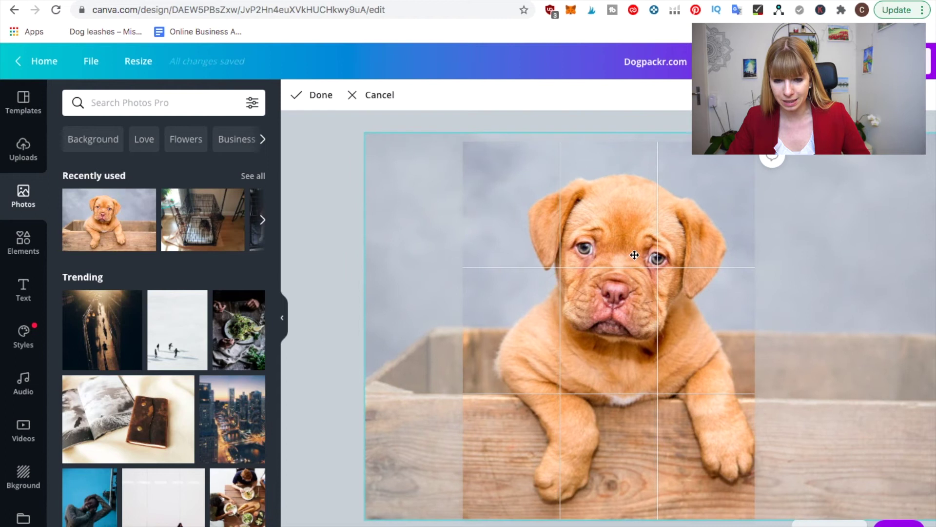
{"action": "left_click", "coordinate": [314, 203]}
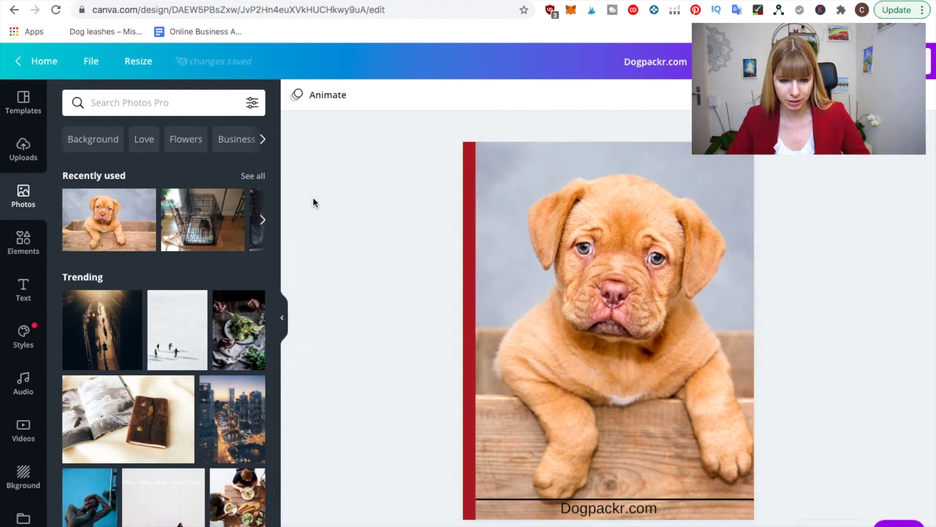
- Fade the puppy background photo to a transparency of 36 and deselect it
{"action": "left_click", "coordinate": [700, 338]}
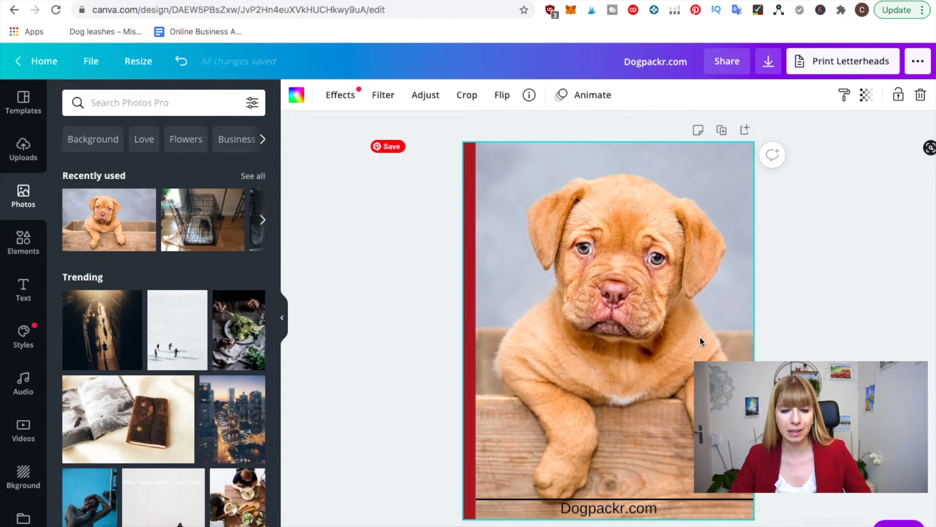
{"action": "left_click", "coordinate": [868, 96]}
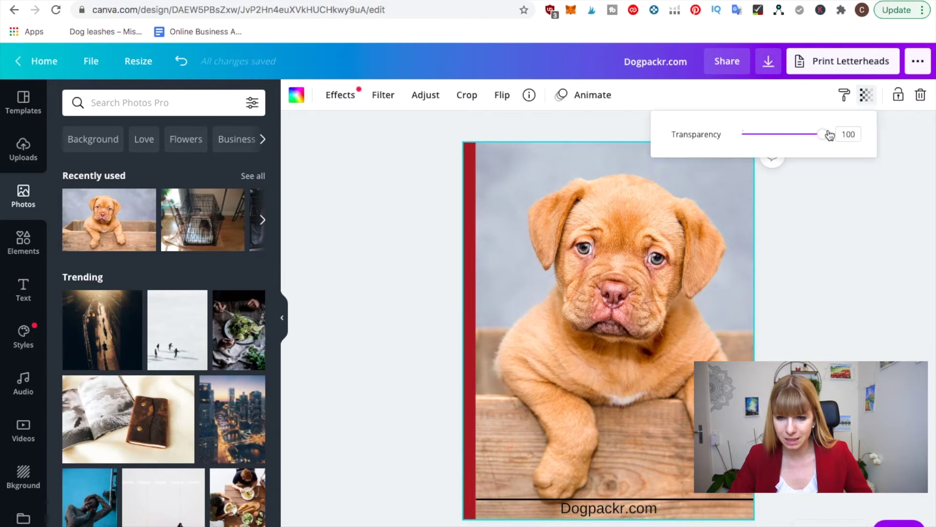
{"action": "left_click_drag", "start_coordinate": [823, 134], "coordinate": [772, 146]}
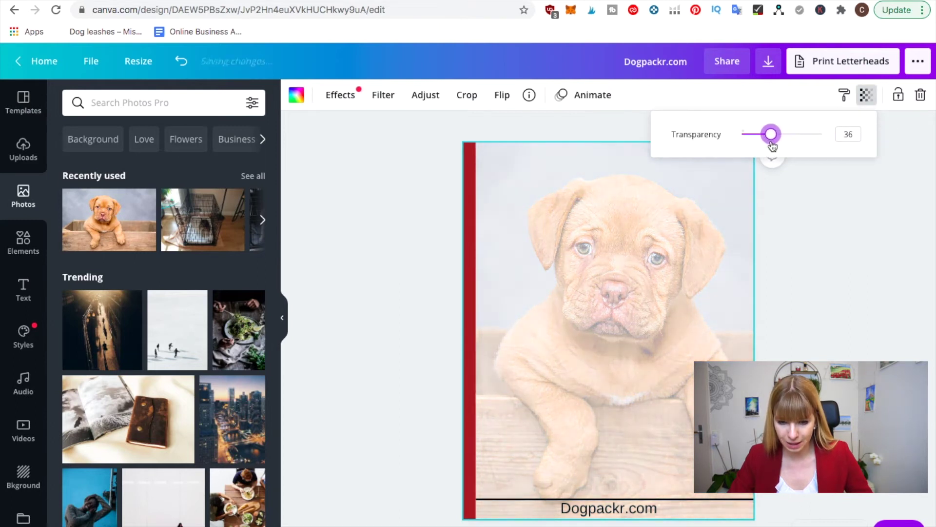
{"action": "left_click", "coordinate": [858, 295]}
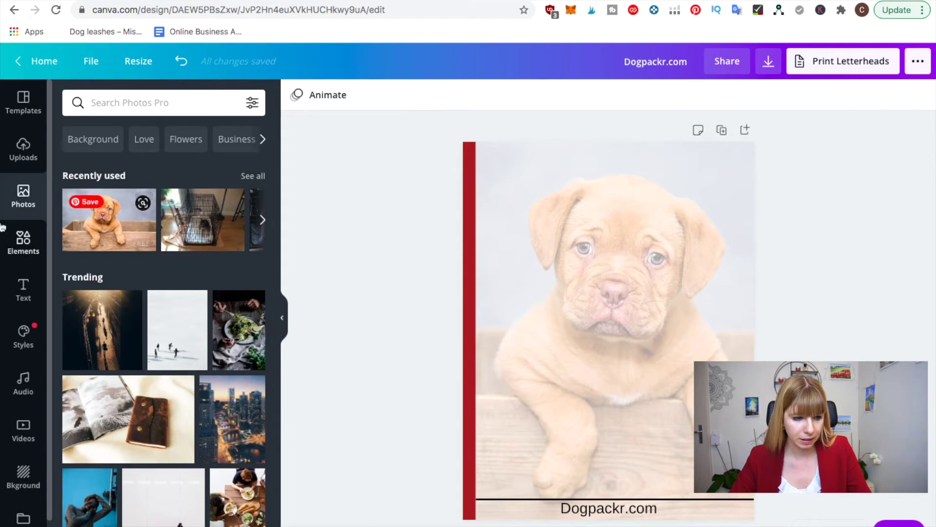
- Add the heading "Daily Puppy Schedule" over the upper part of the photo, and duplicate it below with the text "Help your puppy calm down"
{"action": "left_click", "coordinate": [22, 293]}
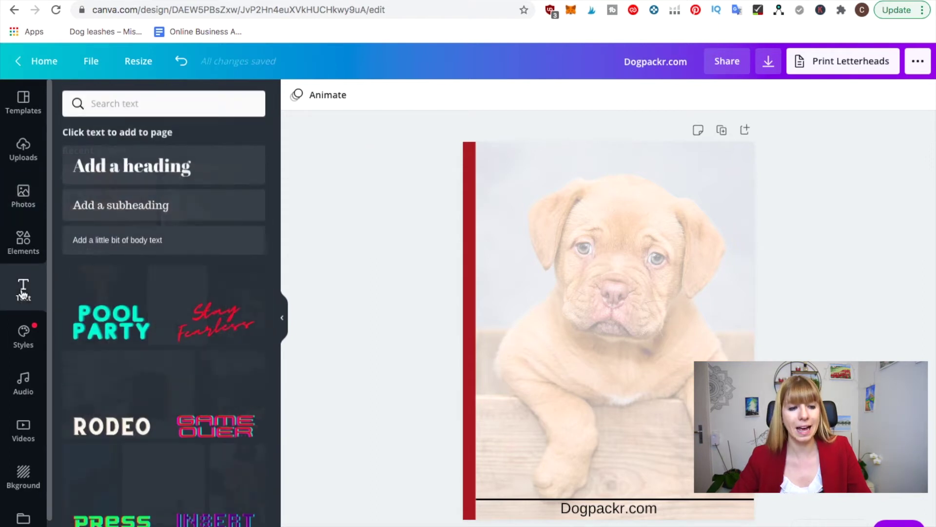
{"action": "left_click", "coordinate": [151, 169]}
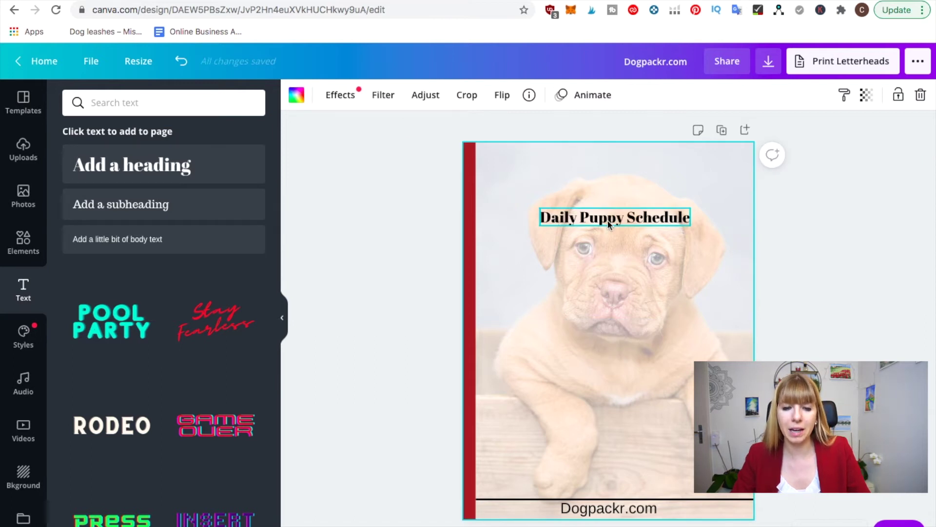
{"action": "left_click", "coordinate": [607, 220]}
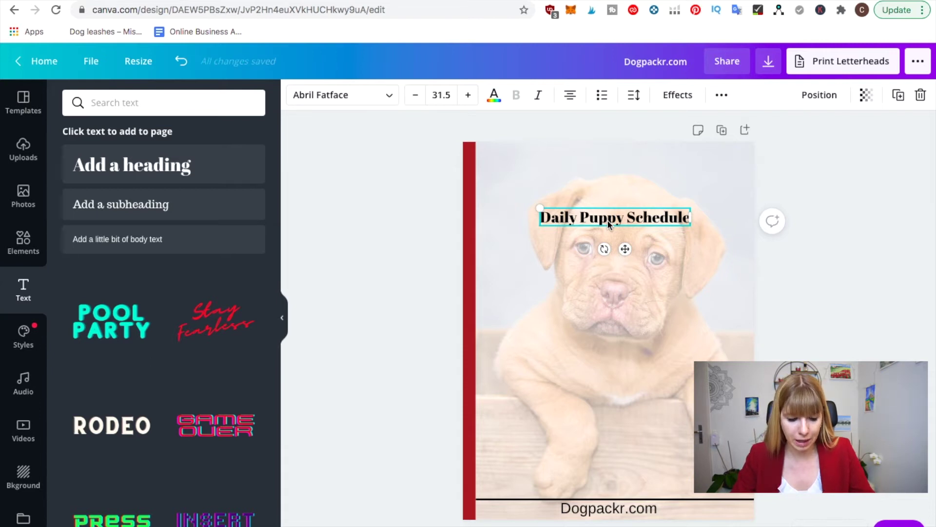
{"action": "key", "text": "super+d"}
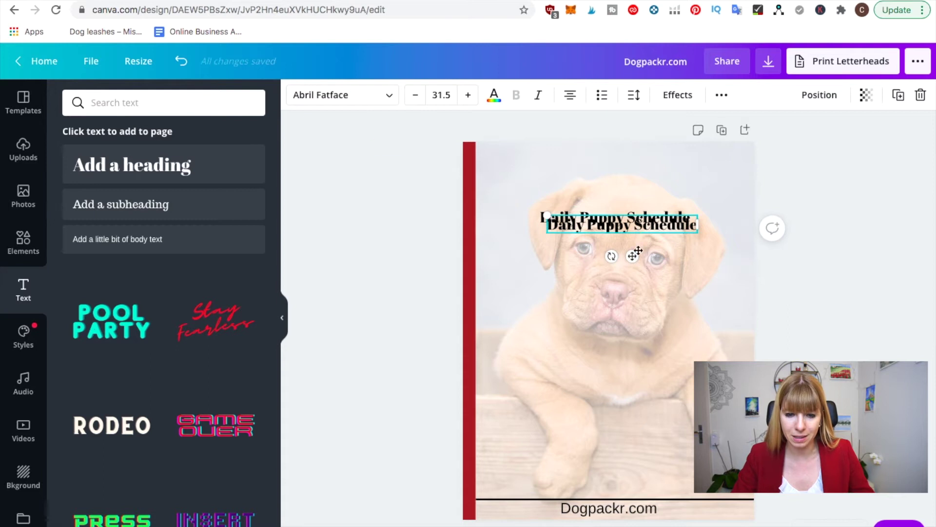
{"action": "left_click_drag", "start_coordinate": [634, 258], "coordinate": [625, 299]}
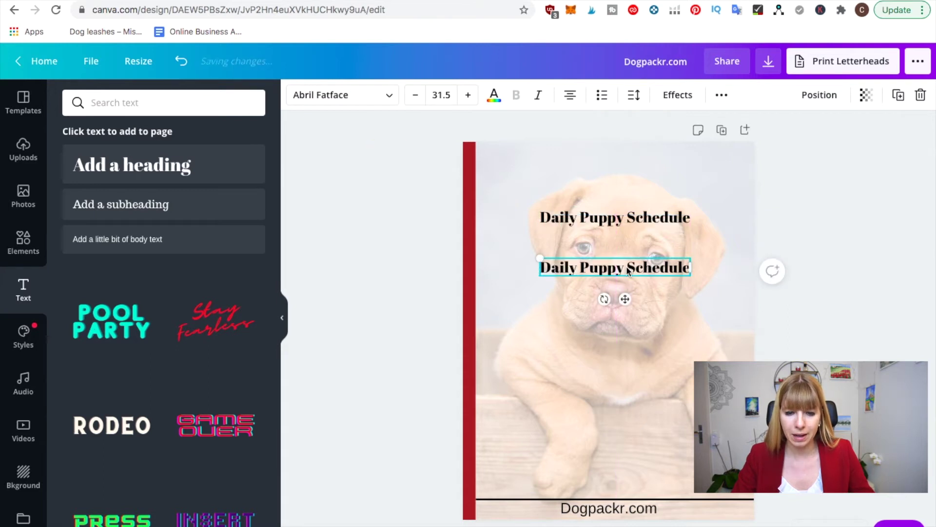
{"action": "double_click", "coordinate": [627, 267]}
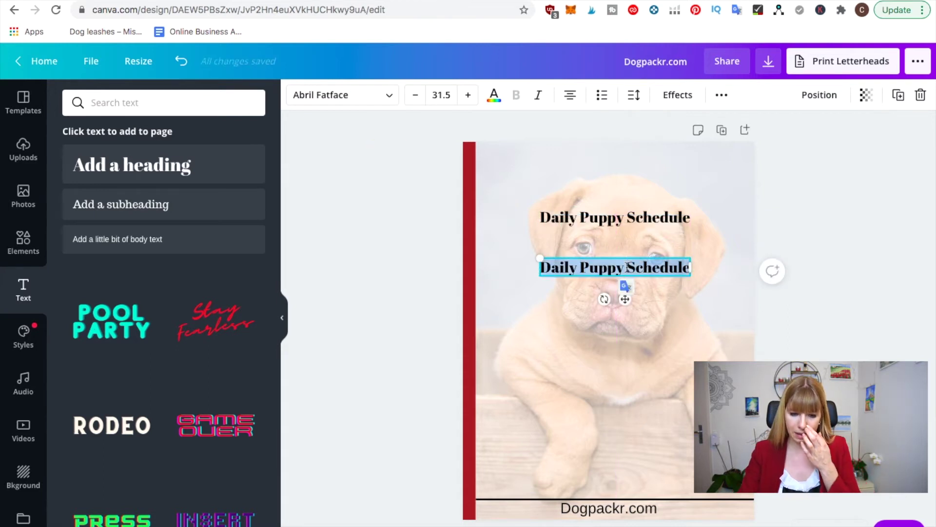
{"action": "type", "text": "Help your puppy calm down"}
- Change the font of the "Daily Puppy Schedule" heading to Anton
{"action": "left_click", "coordinate": [610, 216]}
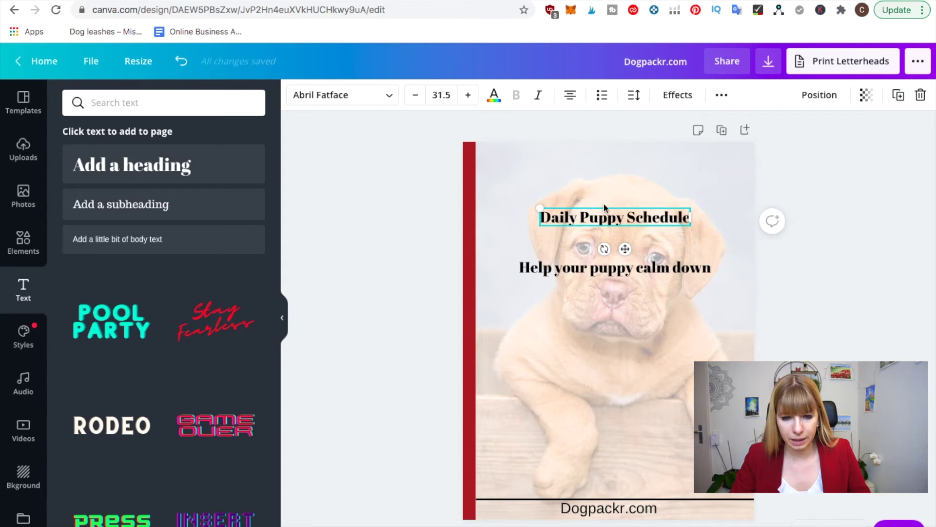
{"action": "left_click", "coordinate": [394, 95]}
{"action": "scroll", "coordinate": [167, 378], "scroll_direction": "down", "scroll_amount": 3}
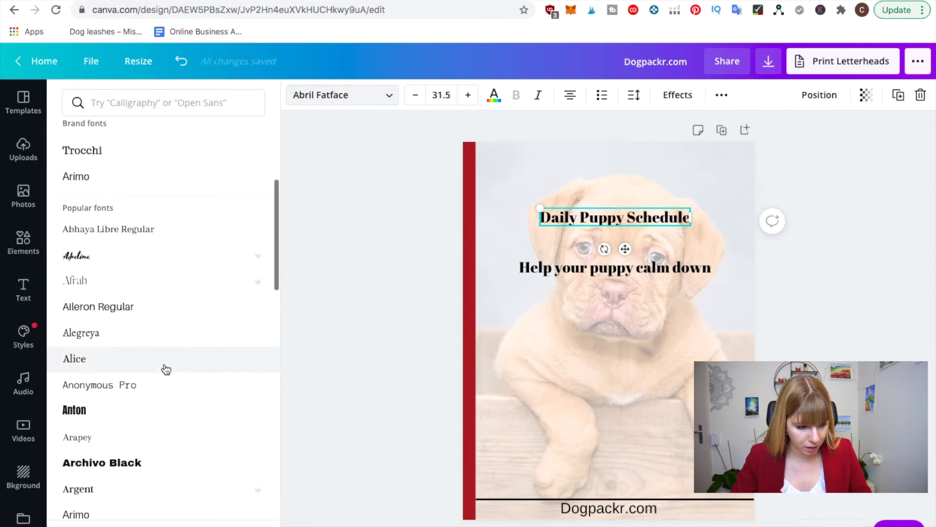
{"action": "left_click", "coordinate": [142, 411]}
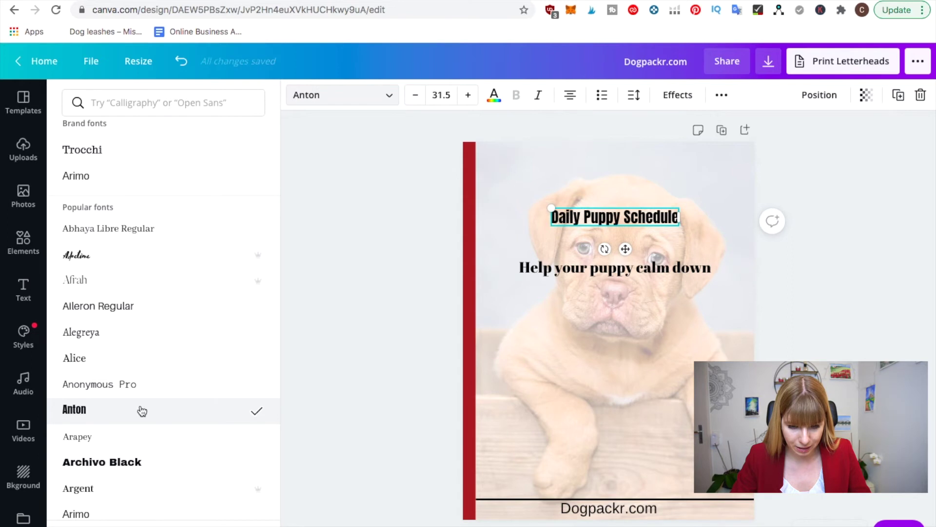
- Move the "Help your puppy calm down" text lower, and enlarge the "Daily Puppy Schedule" heading to size 82.9, wrapped onto two lines
{"action": "left_click_drag", "start_coordinate": [624, 267], "coordinate": [623, 363]}
{"action": "left_click", "coordinate": [630, 211]}
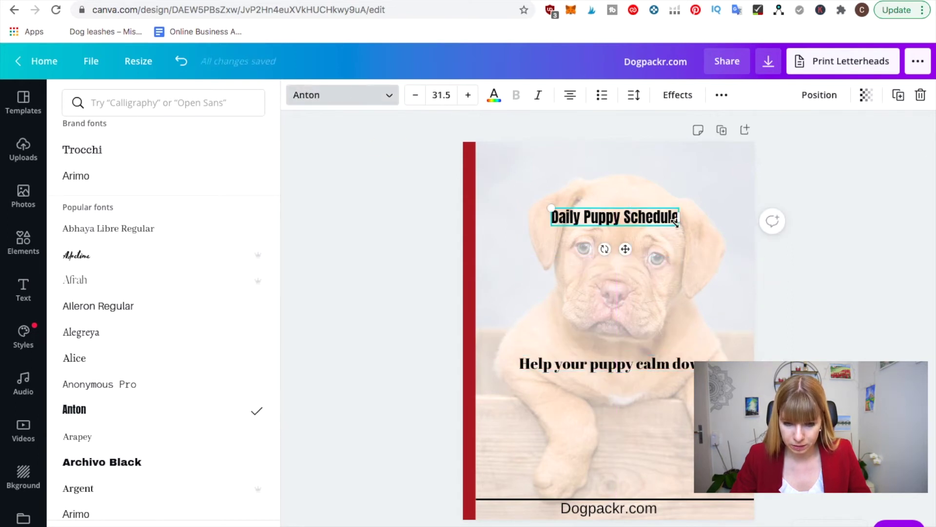
{"action": "left_click_drag", "start_coordinate": [699, 239], "coordinate": [742, 266]}
{"action": "left_click_drag", "start_coordinate": [745, 221], "coordinate": [645, 247]}
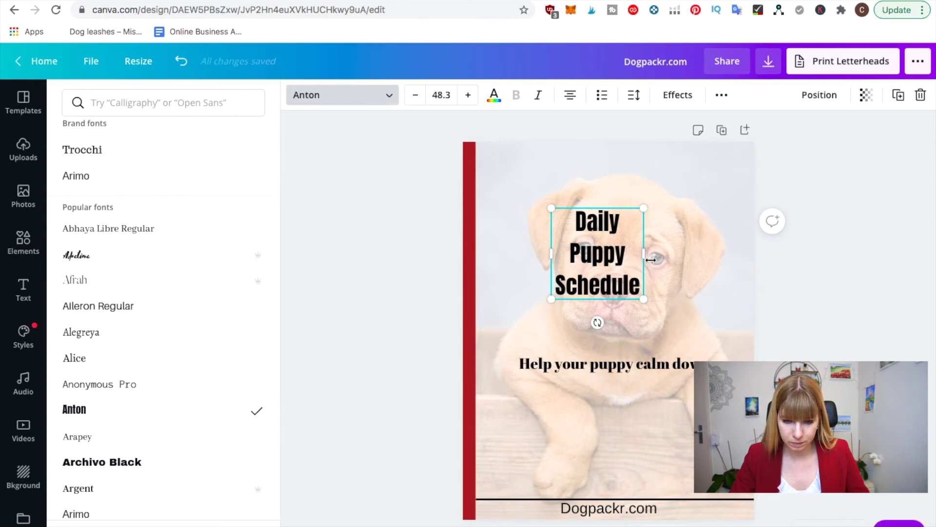
{"action": "left_click_drag", "start_coordinate": [672, 258], "coordinate": [749, 313]}
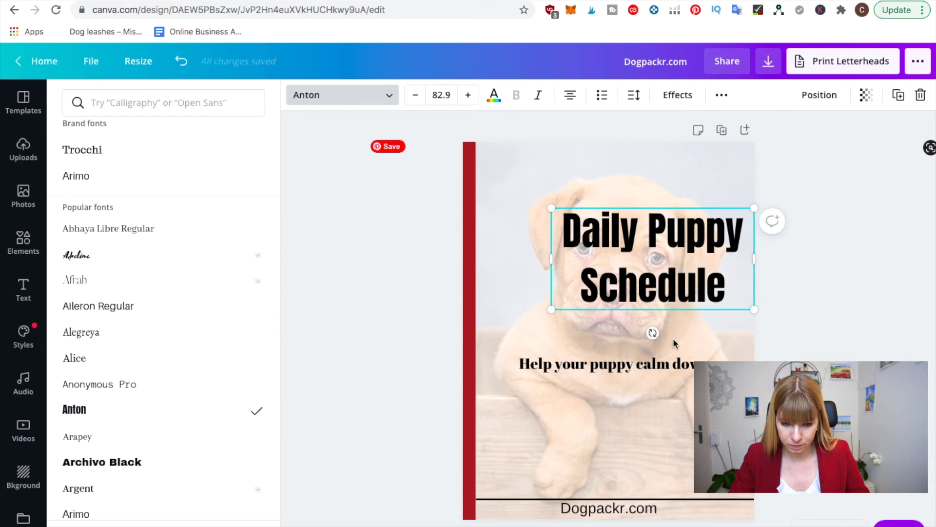
- Centre the enlarged heading in the white area's upper half, and move the "Help your puppy calm down" text up close beneath it
{"action": "left_click", "coordinate": [697, 266]}
{"action": "left_click", "coordinate": [821, 302]}
{"action": "left_click_drag", "start_coordinate": [704, 239], "coordinate": [665, 230]}
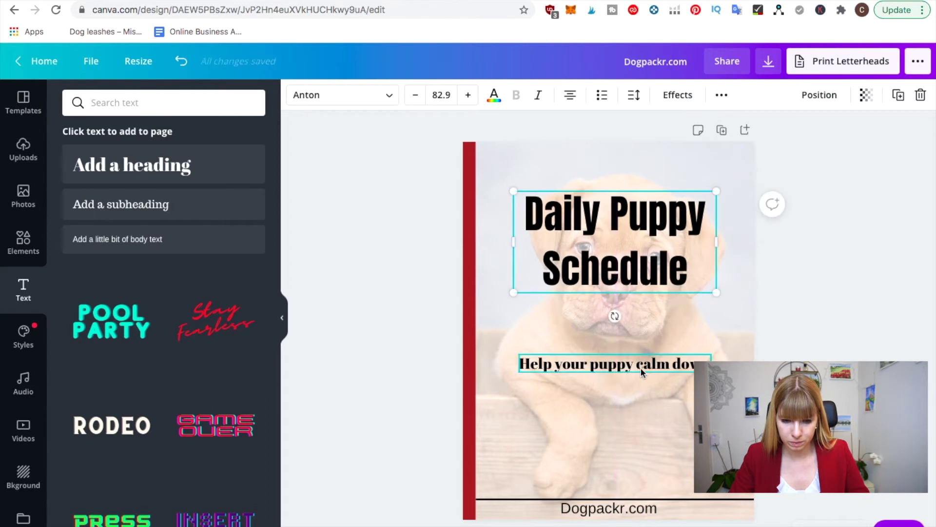
{"action": "left_click_drag", "start_coordinate": [640, 371], "coordinate": [640, 338]}
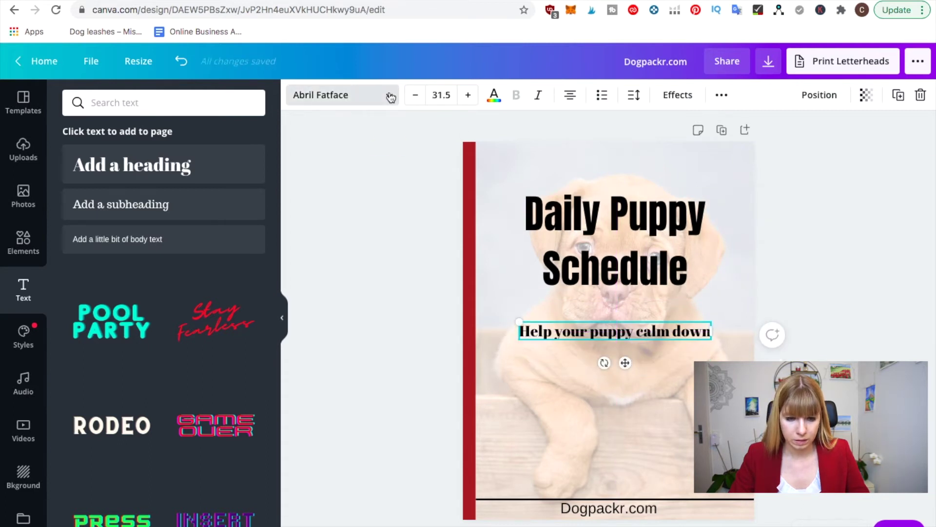
- Change the font of the "Help your puppy calm down" text to Arimo and enlarge it to size 37.6
{"action": "left_click", "coordinate": [390, 97]}
{"action": "scroll", "coordinate": [148, 326], "scroll_direction": "down", "scroll_amount": 1}
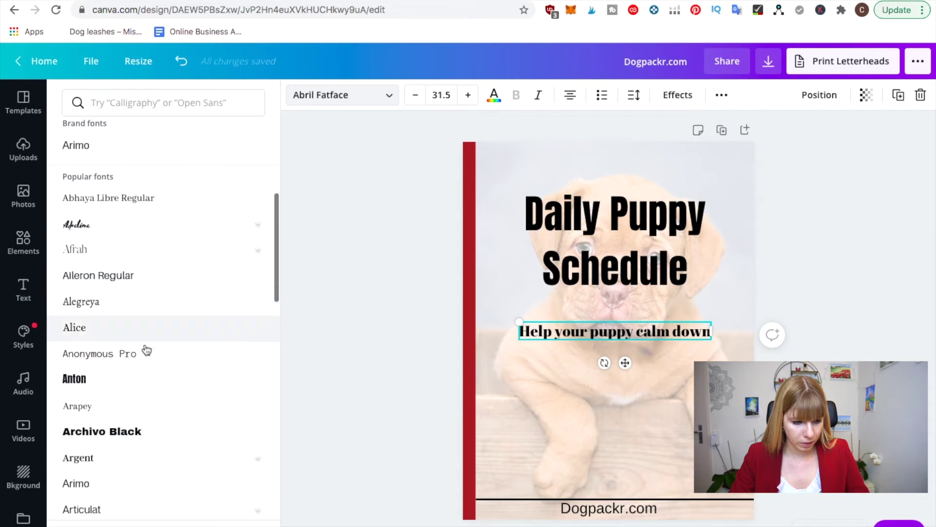
{"action": "scroll", "coordinate": [140, 381], "scroll_direction": "up", "scroll_amount": 5}
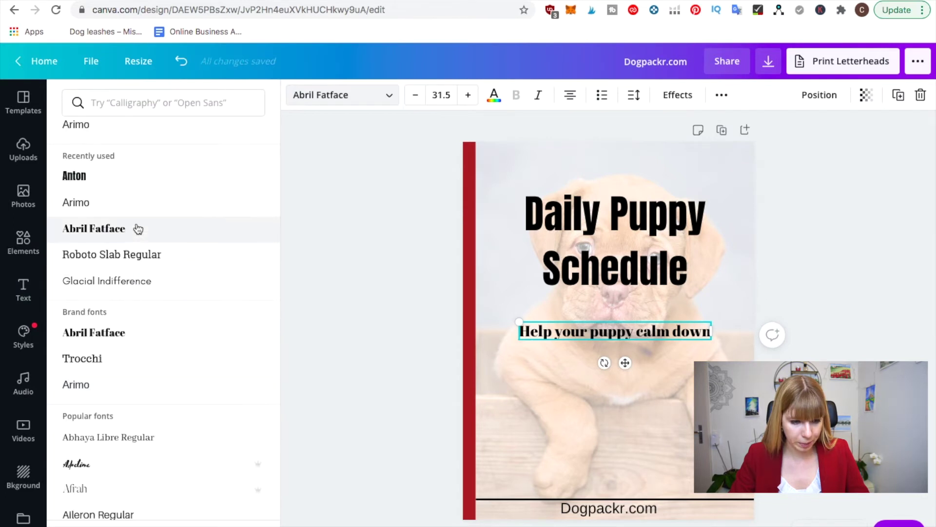
{"action": "left_click", "coordinate": [132, 210]}
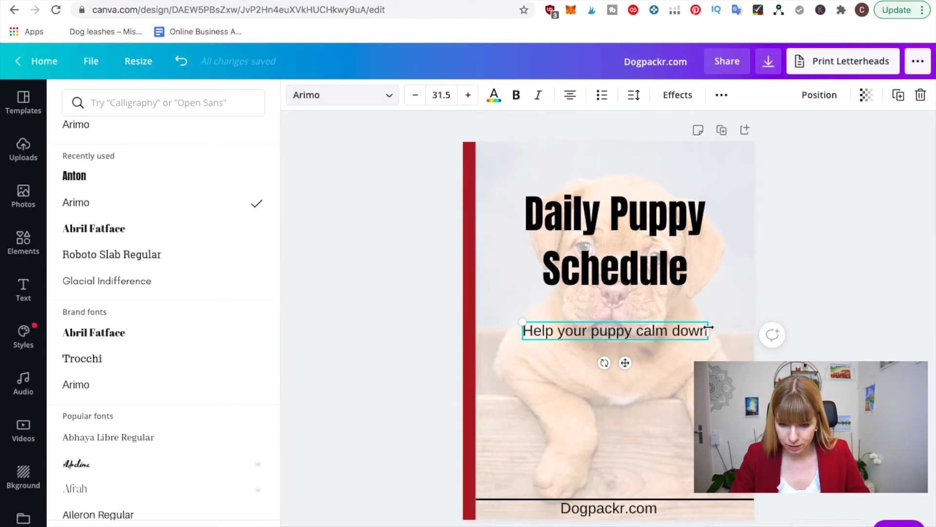
{"action": "left_click_drag", "start_coordinate": [710, 321], "coordinate": [743, 318]}
{"action": "left_click", "coordinate": [652, 332]}
{"action": "left_click", "coordinate": [691, 333]}
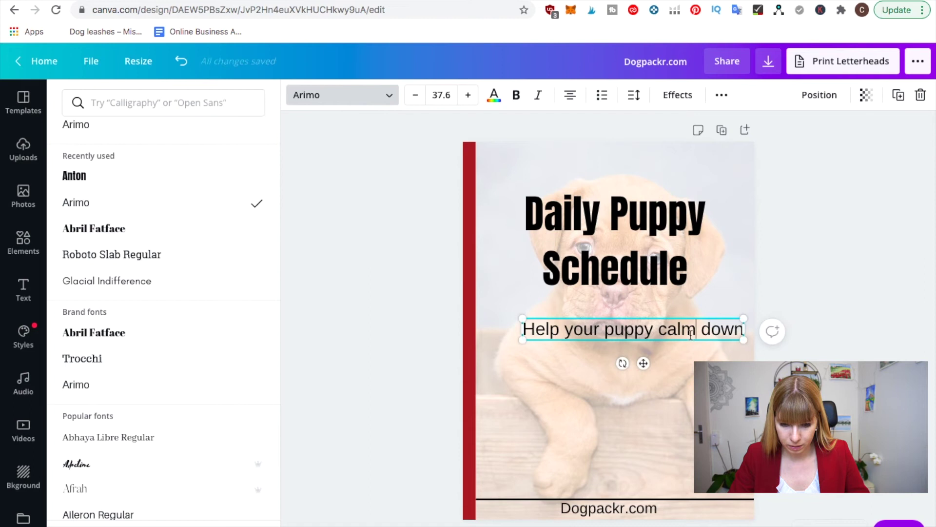
- Move the "Help your puppy calm down" text up close beneath the "Daily Puppy Schedule" heading, and centre both horizontally on the page
{"action": "left_click_drag", "start_coordinate": [636, 341], "coordinate": [613, 324]}
{"action": "left_click_drag", "start_coordinate": [626, 293], "coordinate": [620, 293]}
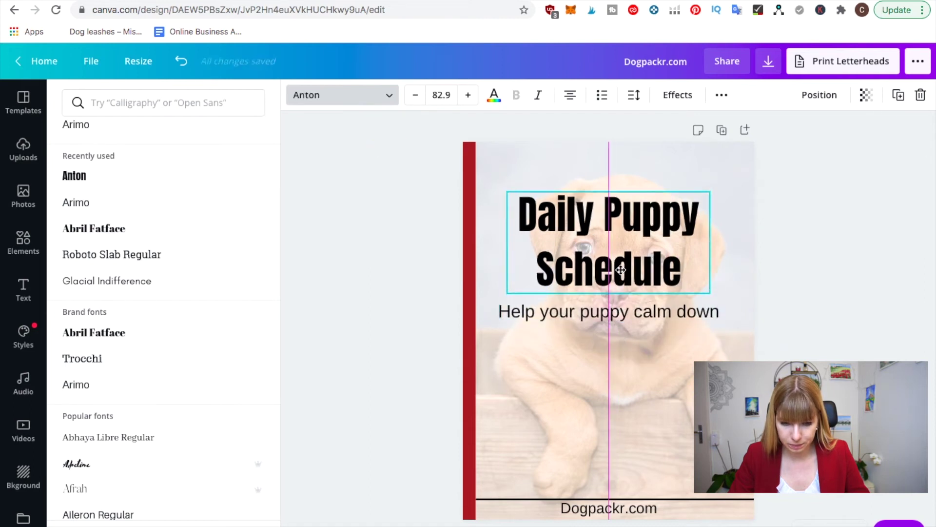
{"action": "key", "text": "Escape"}
{"action": "key", "text": "Escape"}
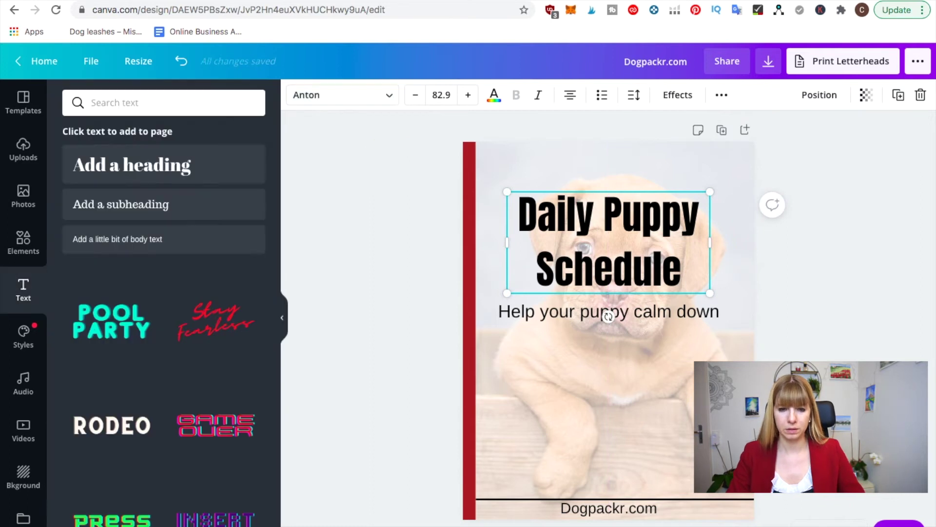
- Move the "Daily Puppy Schedule" heading and the "Help your puppy calm down" text together slightly lower on the cover
{"action": "scroll", "coordinate": [835, 358], "scroll_direction": "down", "scroll_amount": 1}
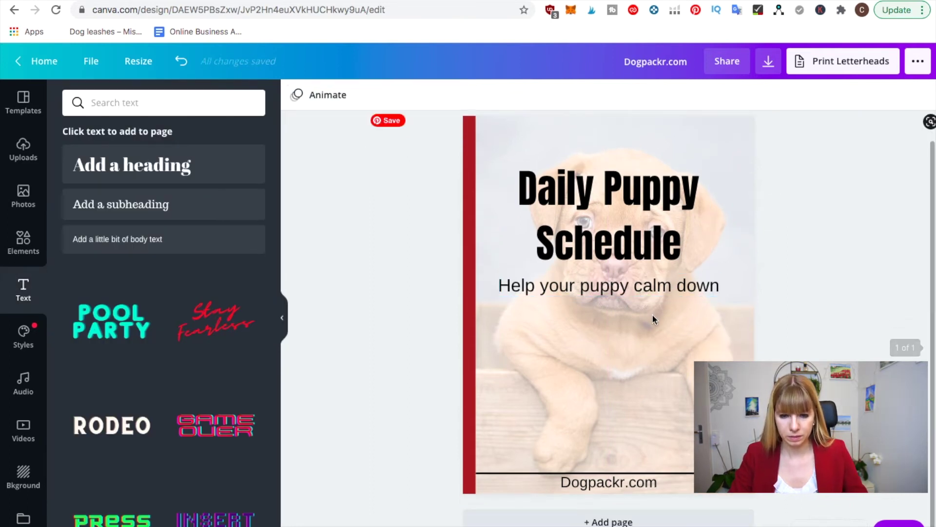
{"action": "scroll", "coordinate": [652, 323], "scroll_direction": "up", "scroll_amount": 1}
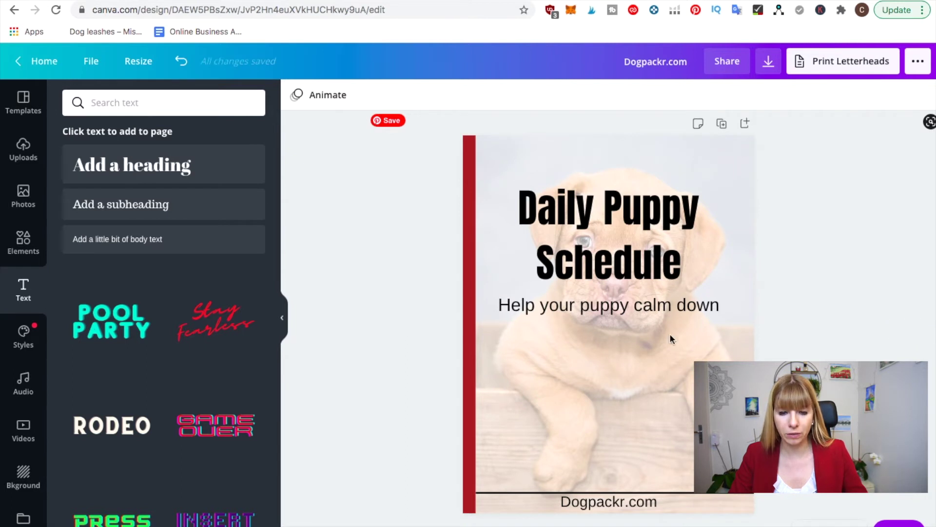
{"action": "left_click_drag", "start_coordinate": [668, 328], "coordinate": [627, 250]}
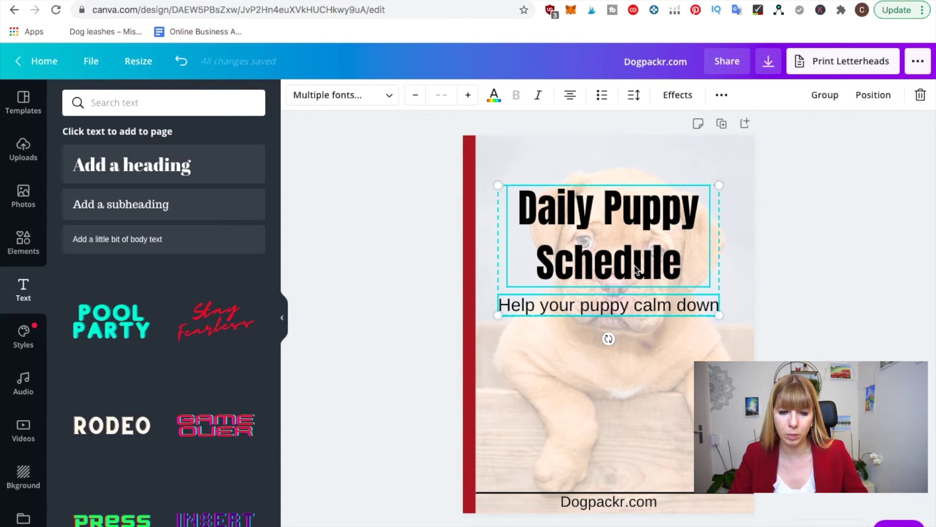
{"action": "left_click_drag", "start_coordinate": [634, 277], "coordinate": [635, 307]}
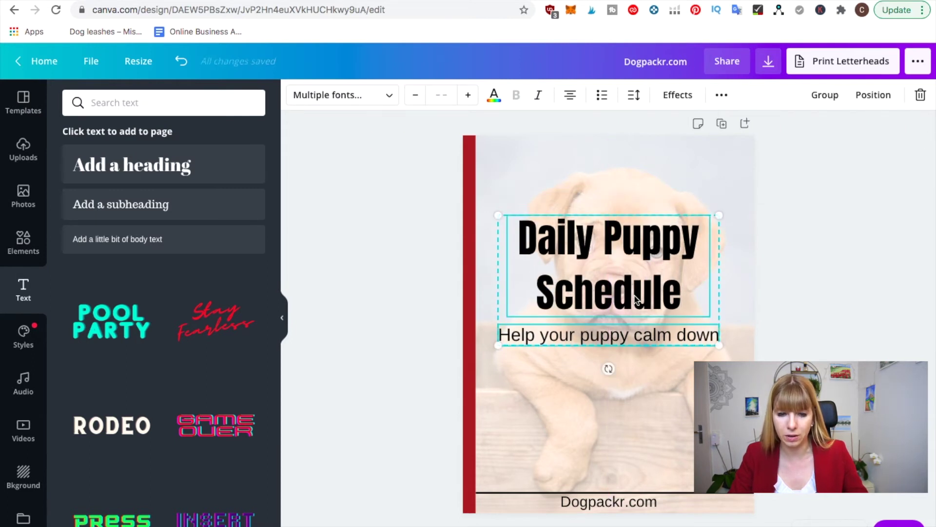
{"action": "left_click", "coordinate": [792, 300]}
{"action": "scroll", "coordinate": [792, 300], "scroll_direction": "down", "scroll_amount": 1}
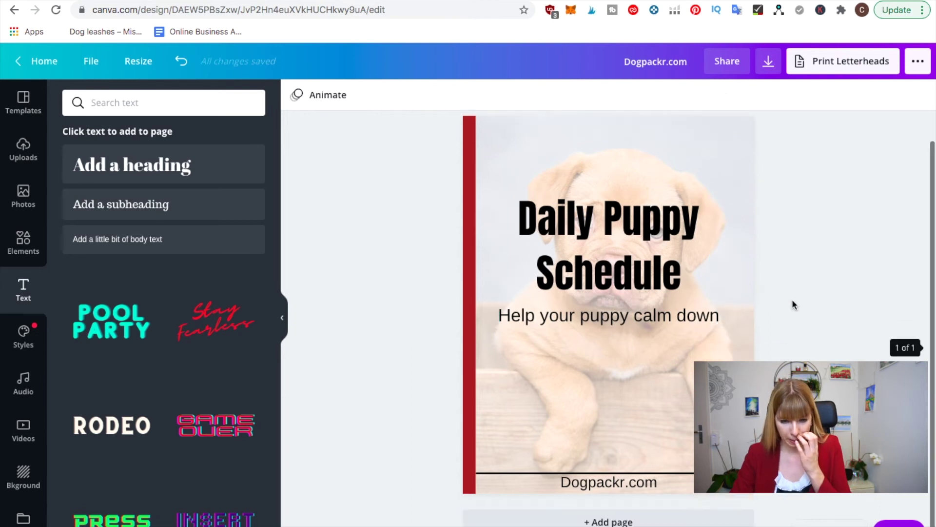
{"action": "scroll", "coordinate": [792, 300], "scroll_direction": "up", "scroll_amount": 2}
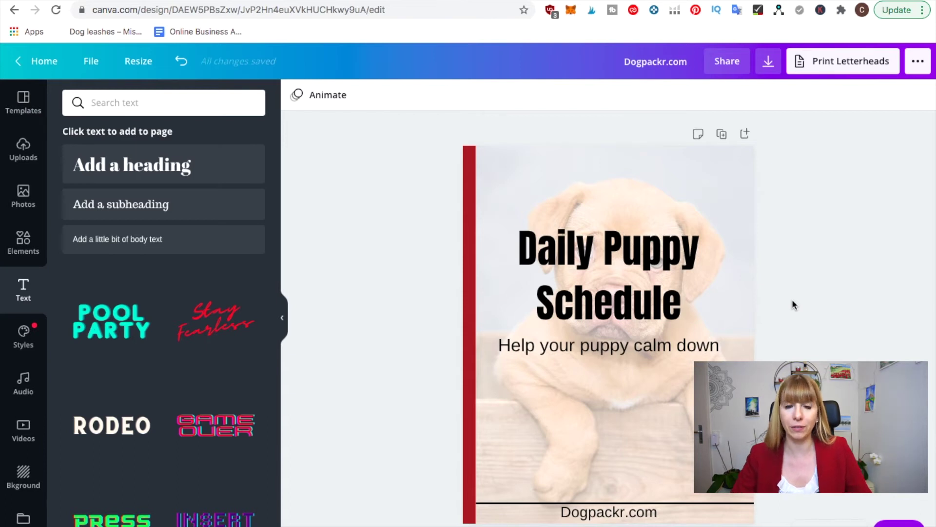
- Duplicate the finished cover page as page 2
{"action": "scroll", "coordinate": [793, 305], "scroll_direction": "down", "scroll_amount": 1}
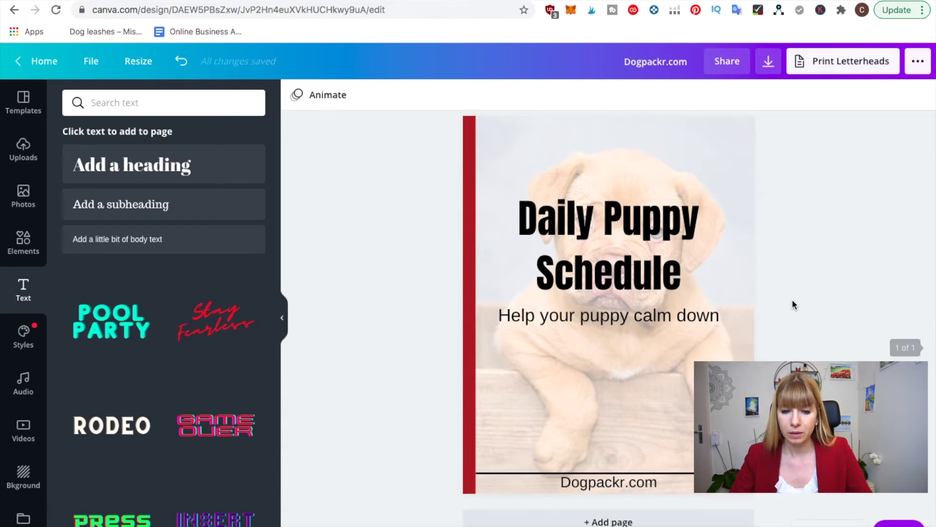
{"action": "scroll", "coordinate": [792, 305], "scroll_direction": "up", "scroll_amount": 1}
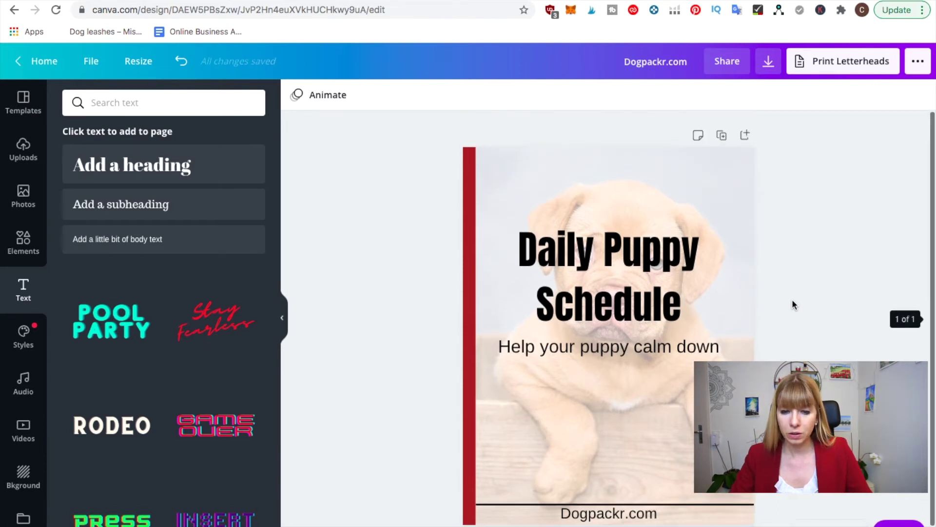
{"action": "left_click", "coordinate": [722, 135]}
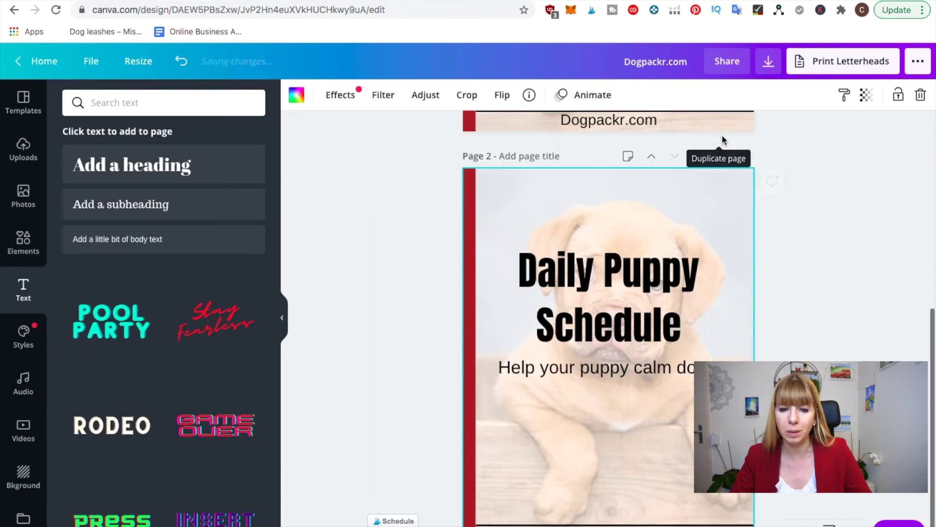
{"action": "scroll", "coordinate": [771, 269], "scroll_direction": "up", "scroll_amount": 7}
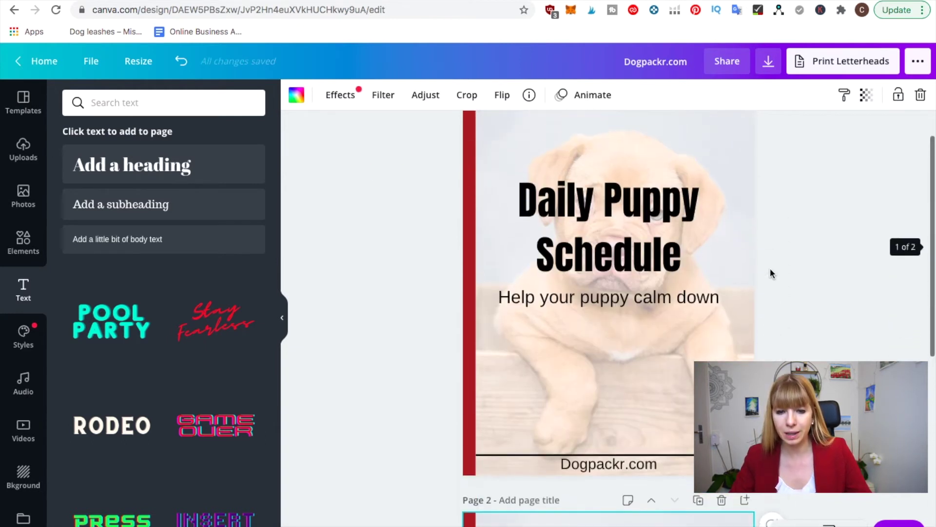
{"action": "scroll", "coordinate": [770, 269], "scroll_direction": "down", "scroll_amount": 5}
{"action": "scroll", "coordinate": [797, 304], "scroll_direction": "down", "scroll_amount": 3}
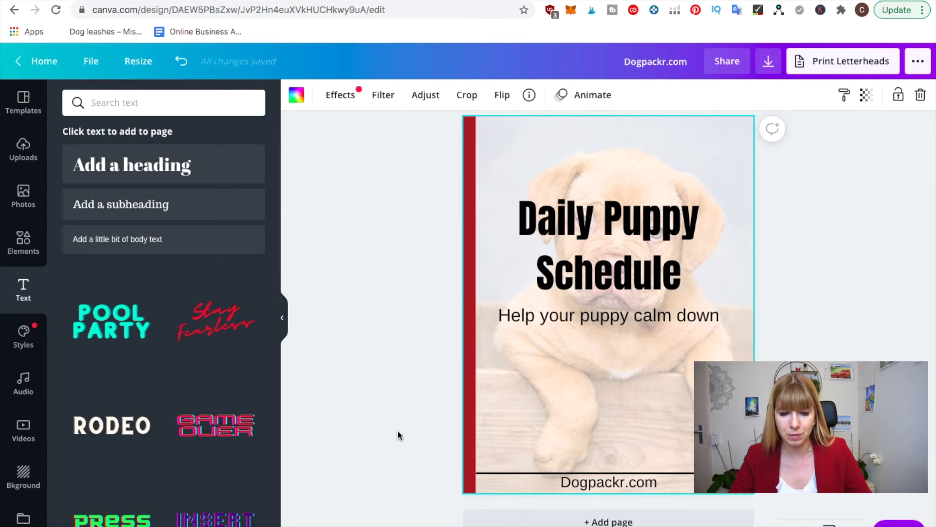
- Delete the "Help your puppy calm down" text from page 2 and move the "Daily Puppy Schedule" heading higher on that page
{"action": "left_click", "coordinate": [822, 300]}
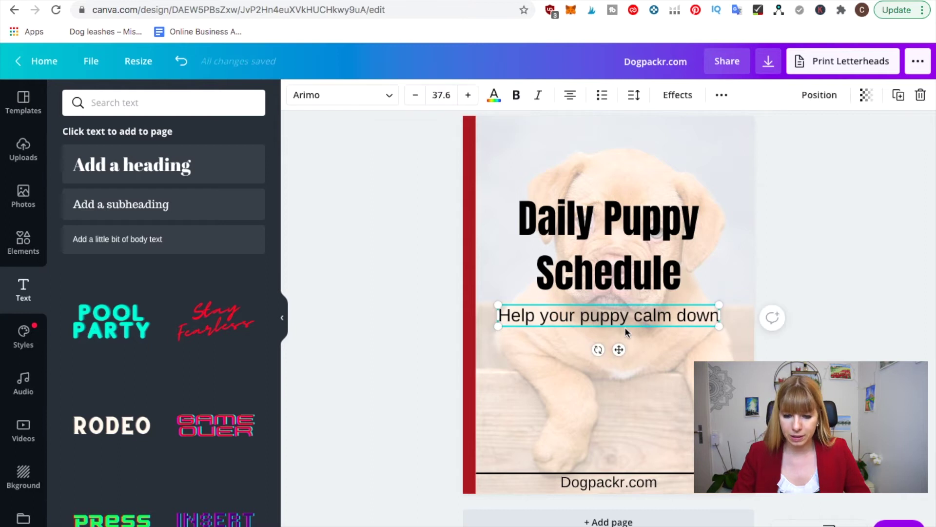
{"action": "key", "text": "Delete"}
{"action": "left_click", "coordinate": [620, 287]}
{"action": "left_click_drag", "start_coordinate": [619, 286], "coordinate": [620, 249]}
{"action": "scroll", "coordinate": [608, 361], "scroll_direction": "up", "scroll_amount": 3}
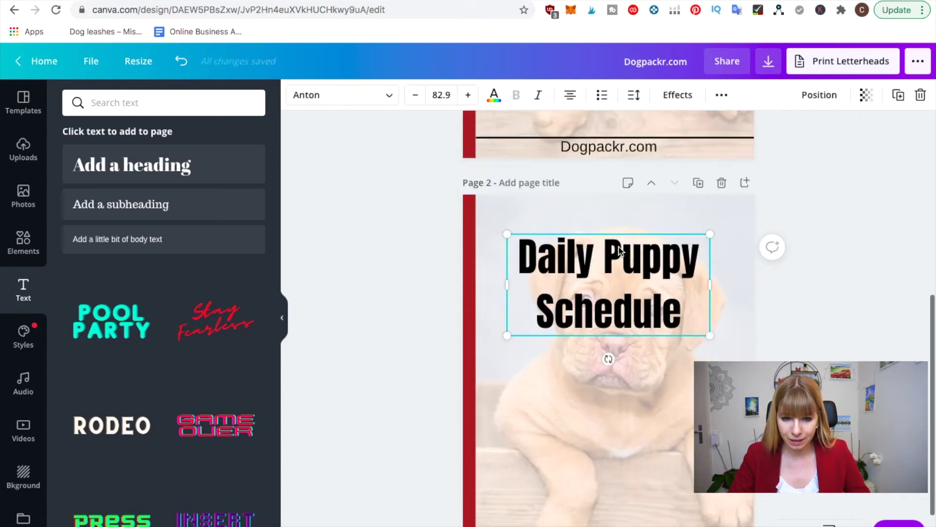
- Shrink the page 2 heading to size 41.4 on a single line and centre it near the page's top edge
{"action": "left_click_drag", "start_coordinate": [698, 347], "coordinate": [695, 274]}
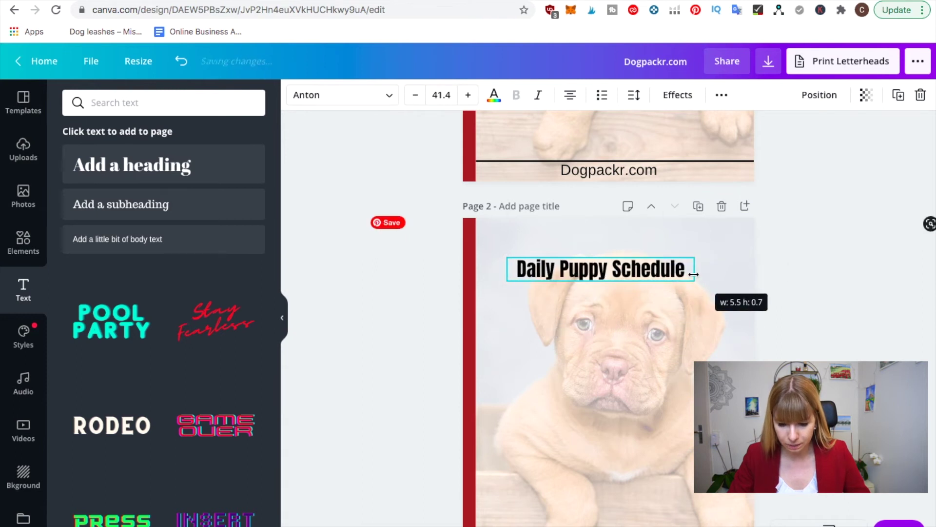
{"action": "left_click", "coordinate": [612, 300]}
{"action": "left_click_drag", "start_coordinate": [617, 272], "coordinate": [626, 253]}
{"action": "left_click", "coordinate": [837, 336]}
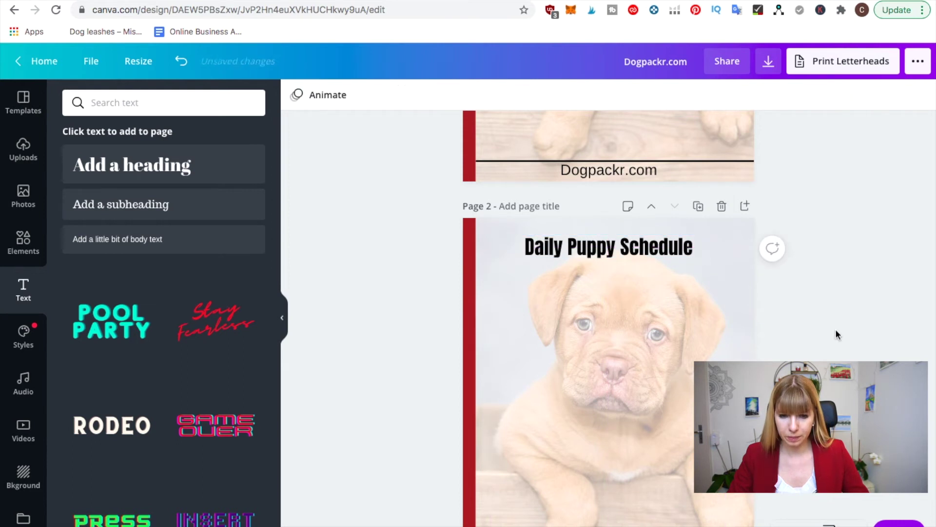
- Make the puppy background photo on page 2 more transparent
{"action": "scroll", "coordinate": [836, 335], "scroll_direction": "down", "scroll_amount": 2}
{"action": "left_click", "coordinate": [640, 376]}
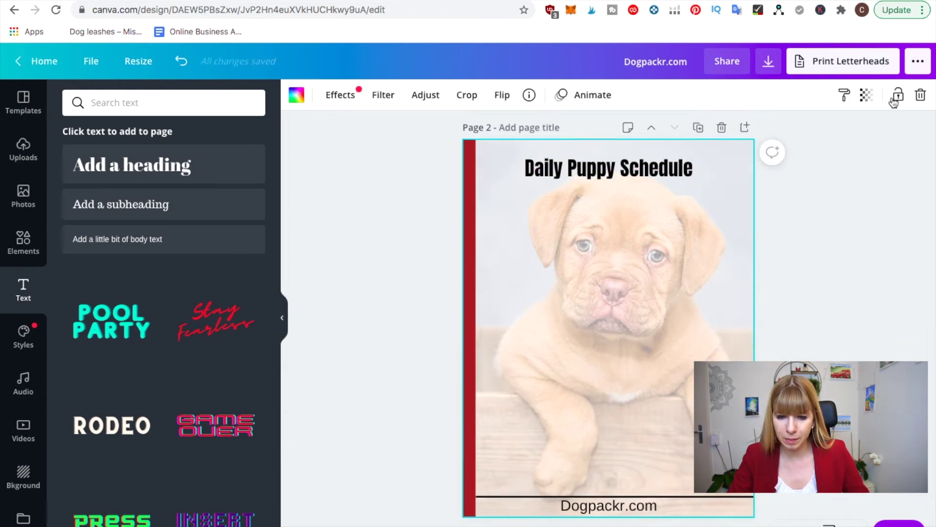
{"action": "left_click", "coordinate": [866, 94]}
{"action": "left_click_drag", "start_coordinate": [771, 134], "coordinate": [758, 137]}
{"action": "left_click", "coordinate": [881, 262]}
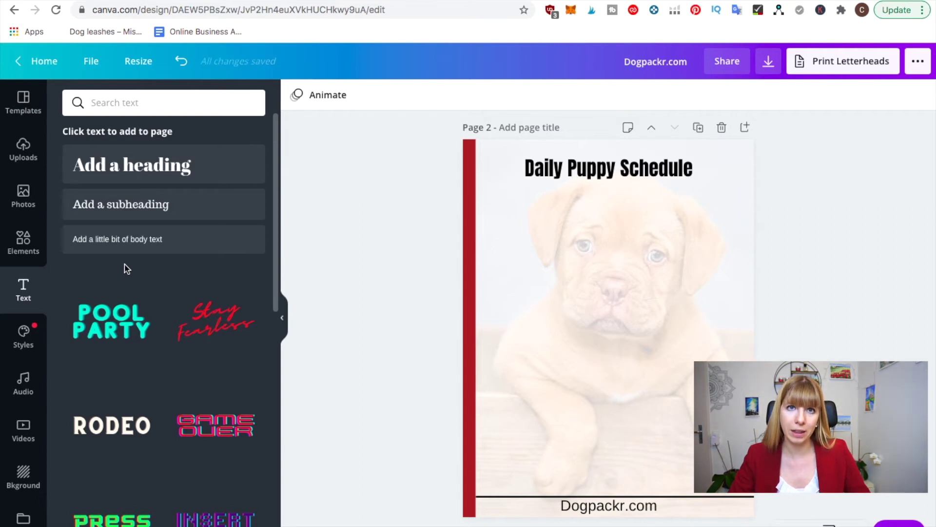
- Add a plain solid horizontal line to page 2 and place it a little below the "Daily Puppy Schedule" heading
{"action": "left_click", "coordinate": [22, 251]}
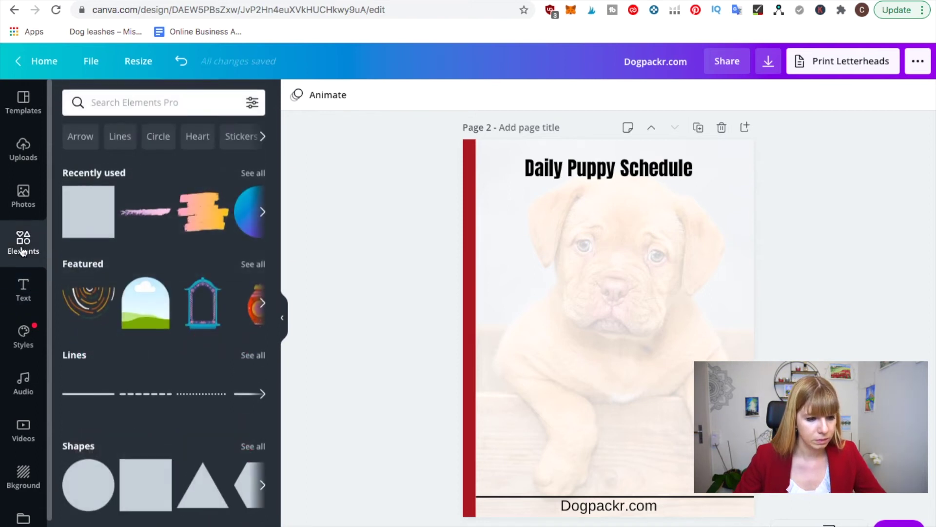
{"action": "left_click", "coordinate": [91, 398]}
{"action": "left_click_drag", "start_coordinate": [619, 353], "coordinate": [619, 241]}
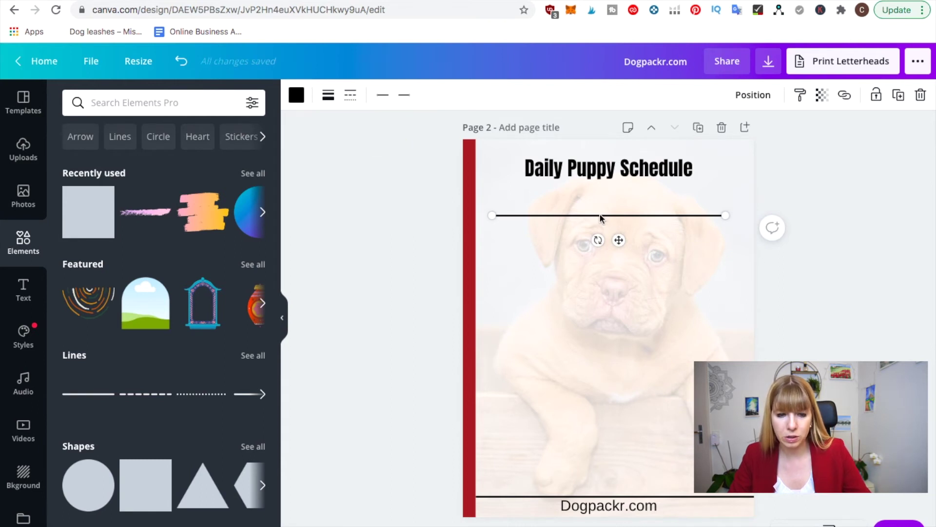
- Change the colour of the new line below the page 2 heading to the custom colour #F8C6A3
{"action": "left_click", "coordinate": [296, 95]}
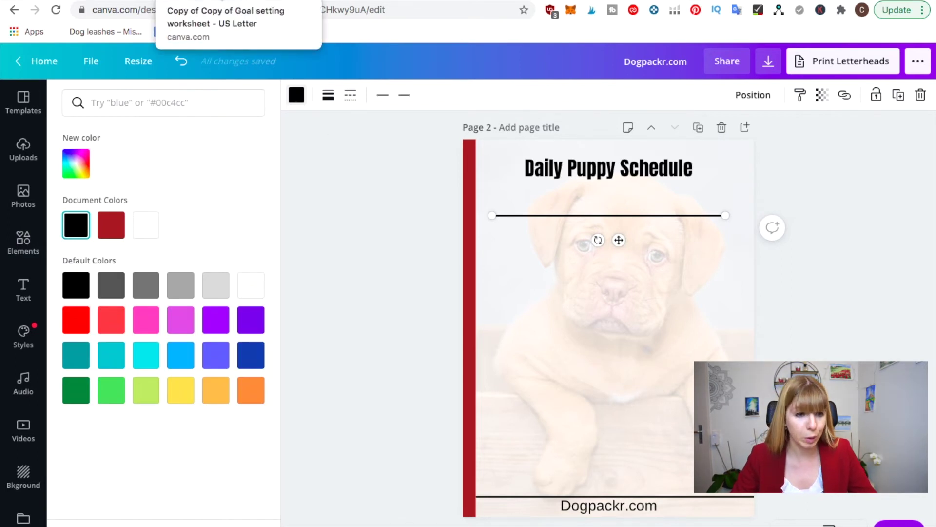
{"action": "left_click", "coordinate": [76, 163]}
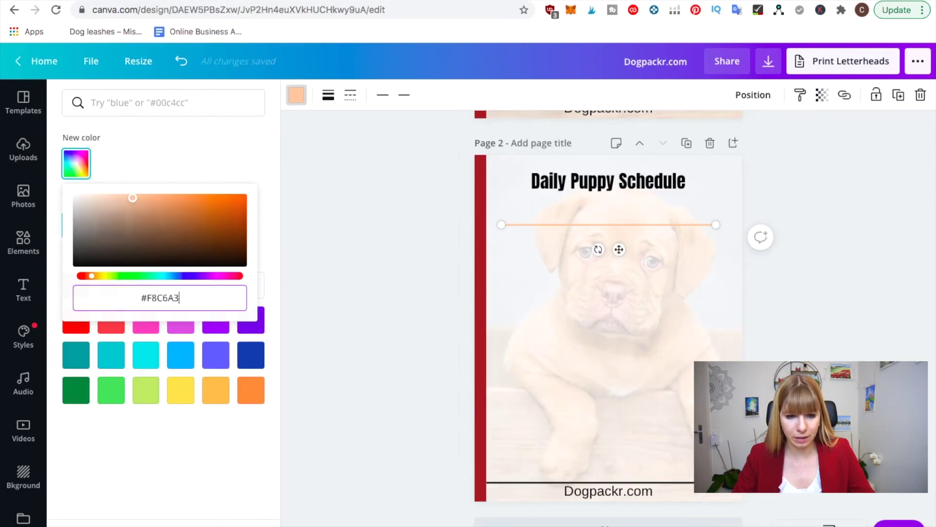
{"action": "left_click", "coordinate": [296, 265]}
{"action": "left_click", "coordinate": [393, 307]}
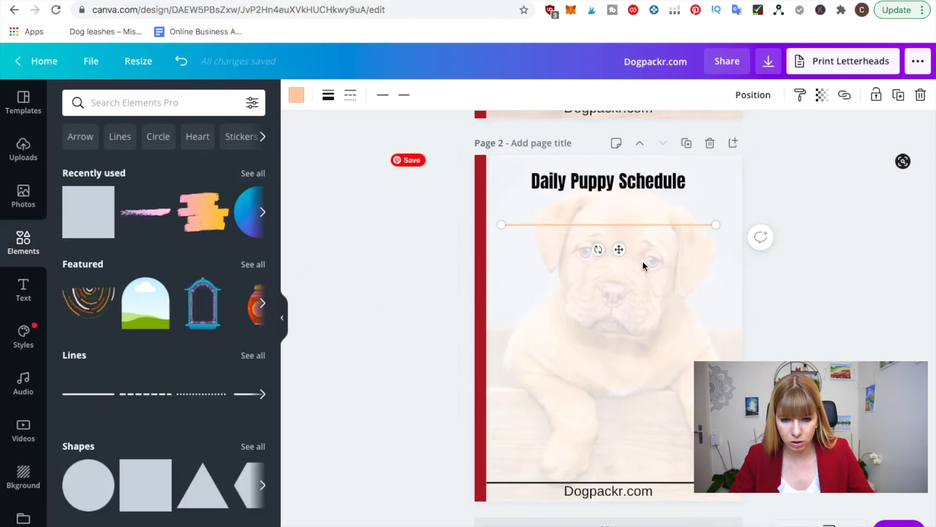
{"action": "left_click", "coordinate": [774, 272]}
- Duplicate the peach line repeatedly and space the copies evenly down page 2, making eight aligned horizontal lines above the footer
{"action": "left_click", "coordinate": [620, 226]}
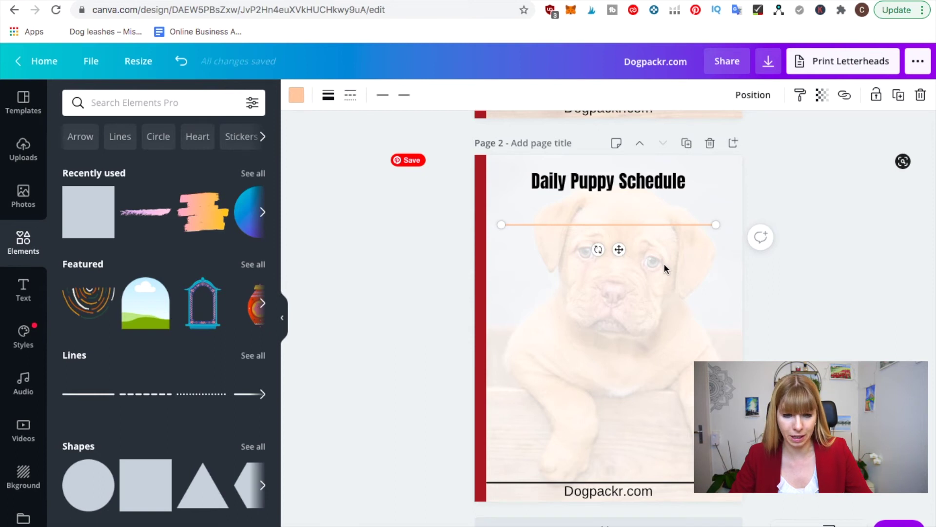
{"action": "key", "text": "ctrl+d"}
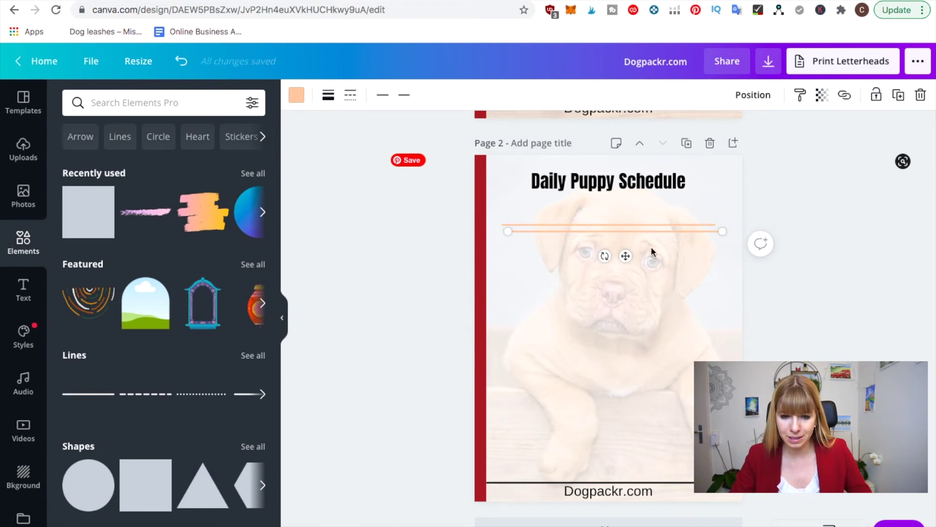
{"action": "left_click_drag", "start_coordinate": [625, 255], "coordinate": [619, 280]}
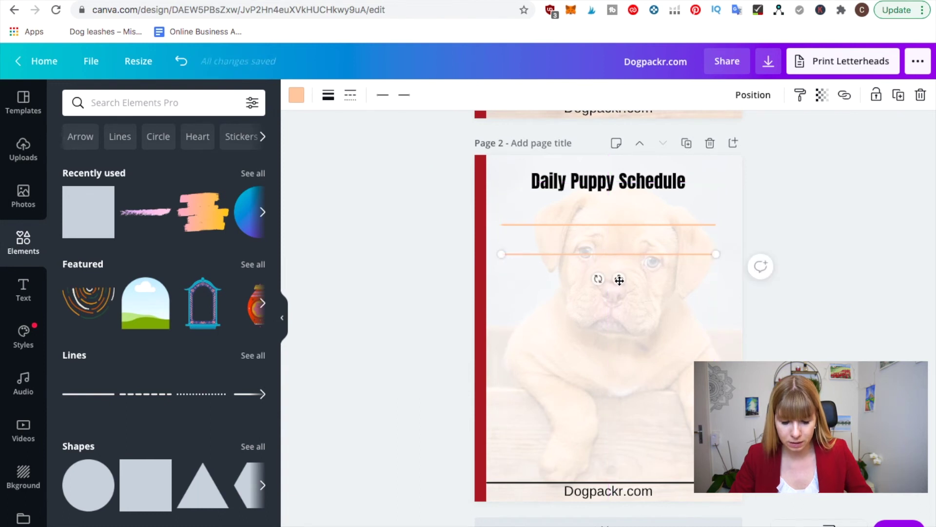
{"action": "key", "text": "ctrl+d"}
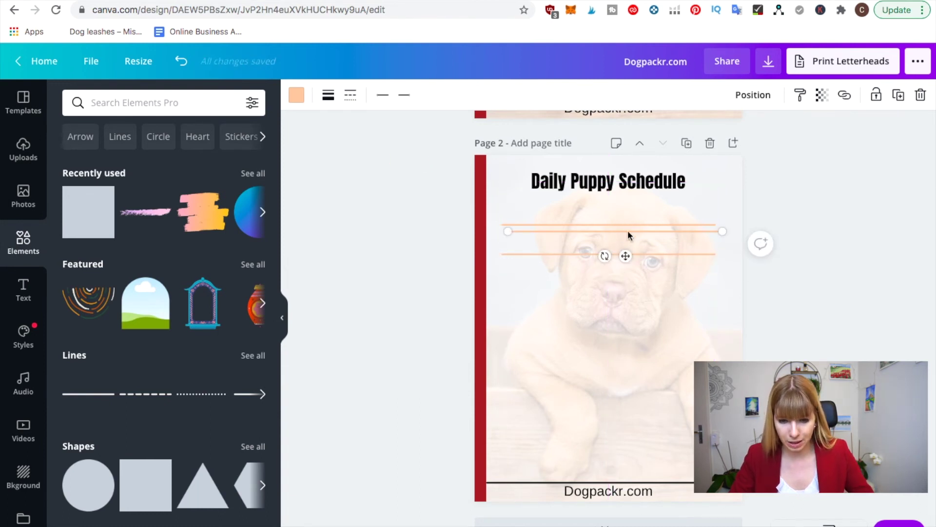
{"action": "left_click_drag", "start_coordinate": [625, 254], "coordinate": [617, 339]}
{"action": "key", "text": "ctrl+d"}
{"action": "left_click_drag", "start_coordinate": [624, 255], "coordinate": [619, 372]}
{"action": "key", "text": "ctrl+d"}
{"action": "left_click_drag", "start_coordinate": [625, 255], "coordinate": [624, 405]}
{"action": "key", "text": "ctrl+d"}
{"action": "left_click_drag", "start_coordinate": [619, 255], "coordinate": [620, 436]}
{"action": "key", "text": "ctrl+d"}
{"action": "left_click_drag", "start_coordinate": [623, 255], "coordinate": [618, 464]}
- Duplicate a horizontal line, rotate the copy to vertical, and place it along the left ends of the eight horizontal lines
{"action": "key", "text": "ctrl+d"}
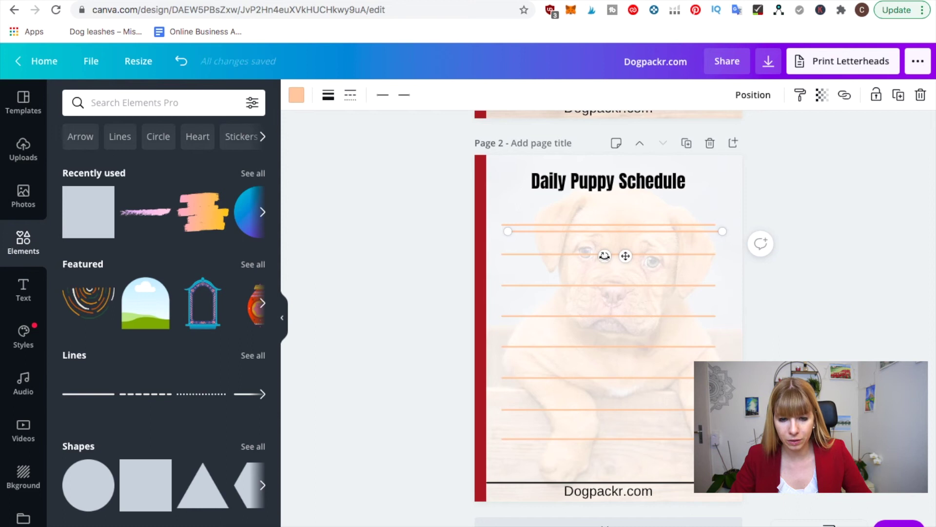
{"action": "left_click_drag", "start_coordinate": [606, 256], "coordinate": [483, 354]}
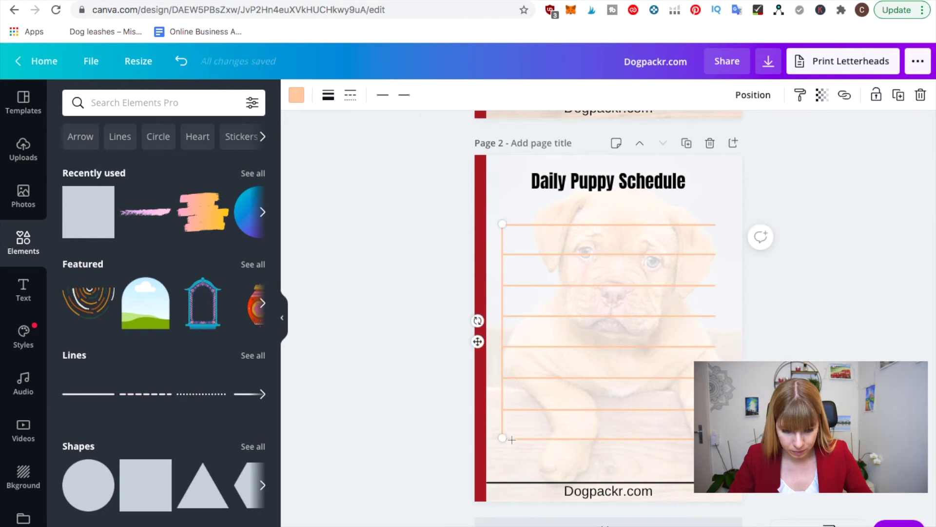
{"action": "key", "text": "Escape"}
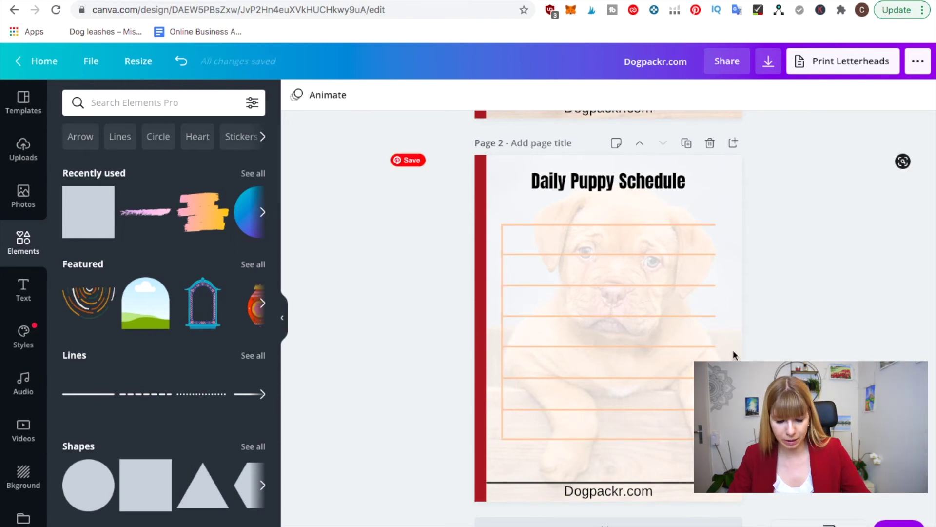
- Paste a copy of the vertical line and place it along the right ends of the eight horizontal lines on page 2
{"action": "key", "text": "ctrl+v"}
{"action": "left_click_drag", "start_coordinate": [604, 255], "coordinate": [592, 231]}
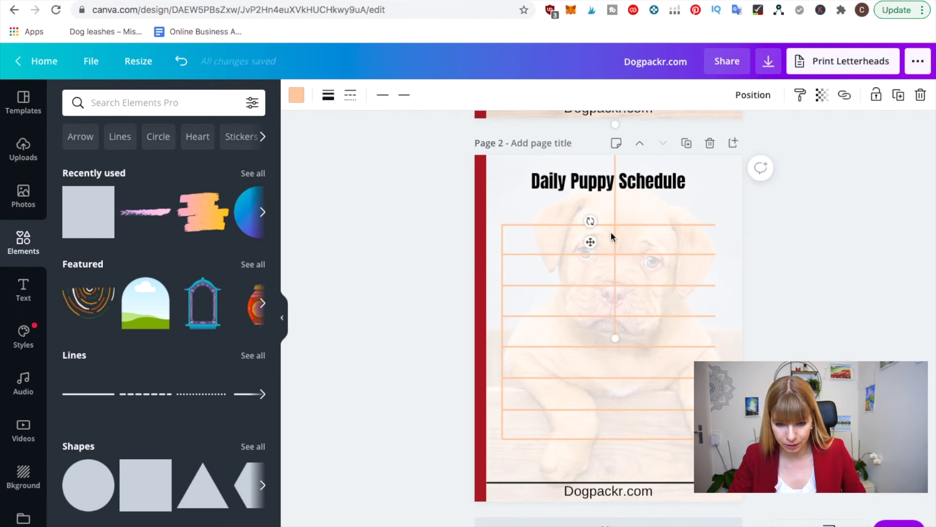
{"action": "key", "text": "Delete"}
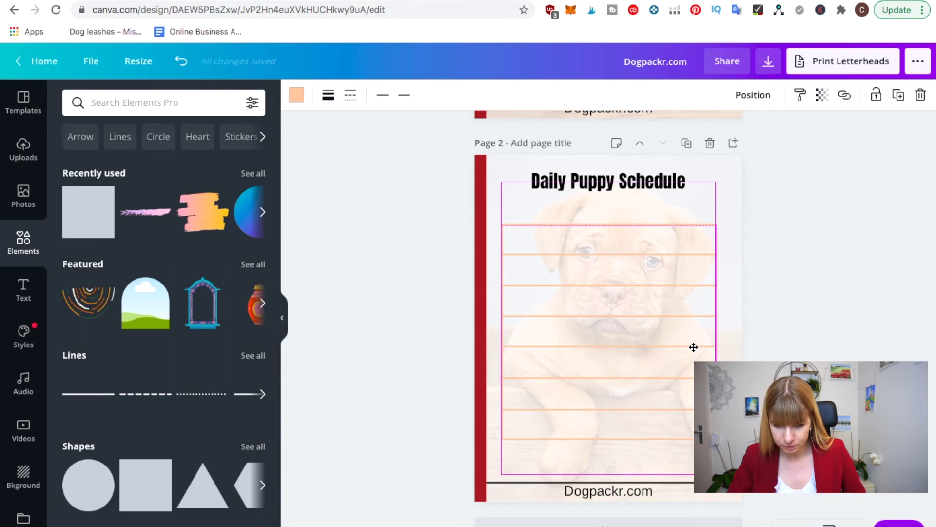
{"action": "left_click", "coordinate": [784, 360]}
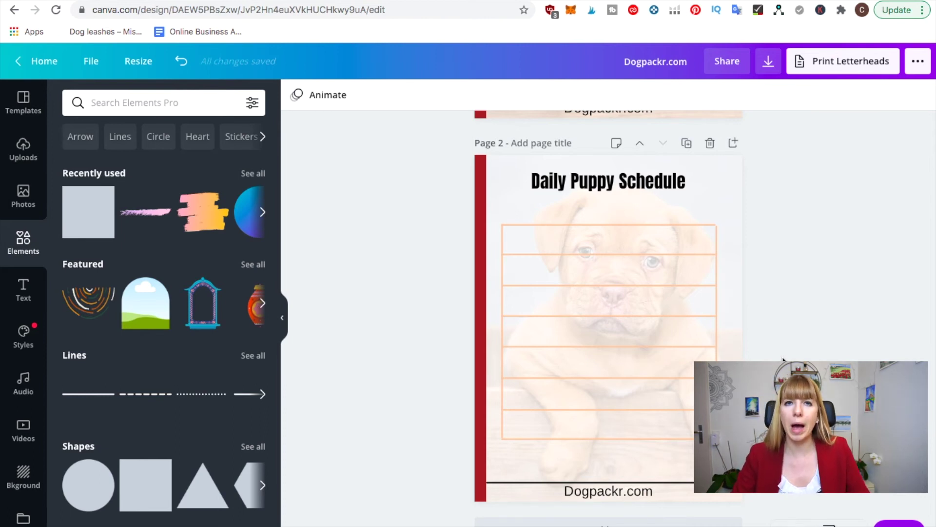
- Download all pages of the design as a PDF Standard file and dismiss the download confirmation
{"action": "scroll", "coordinate": [730, 288], "scroll_direction": "down", "scroll_amount": 1}
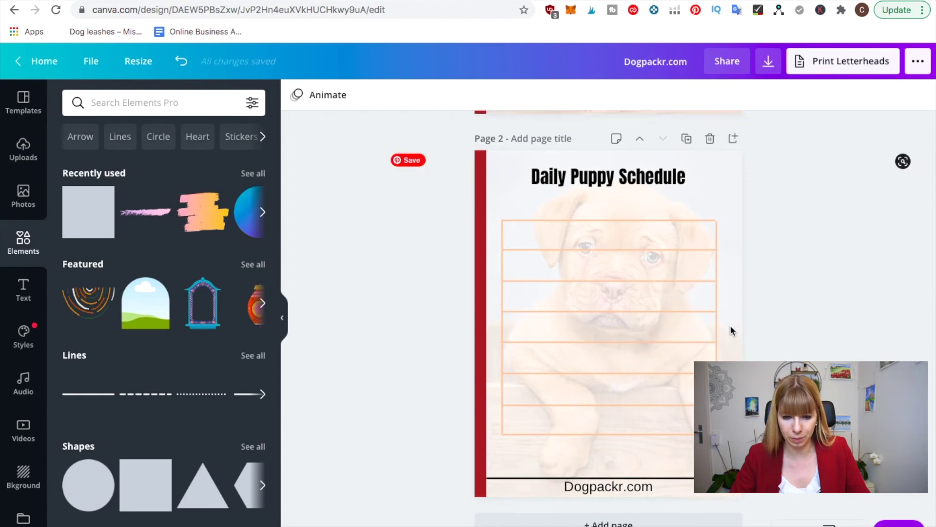
{"action": "scroll", "coordinate": [729, 288], "scroll_direction": "up", "scroll_amount": 3}
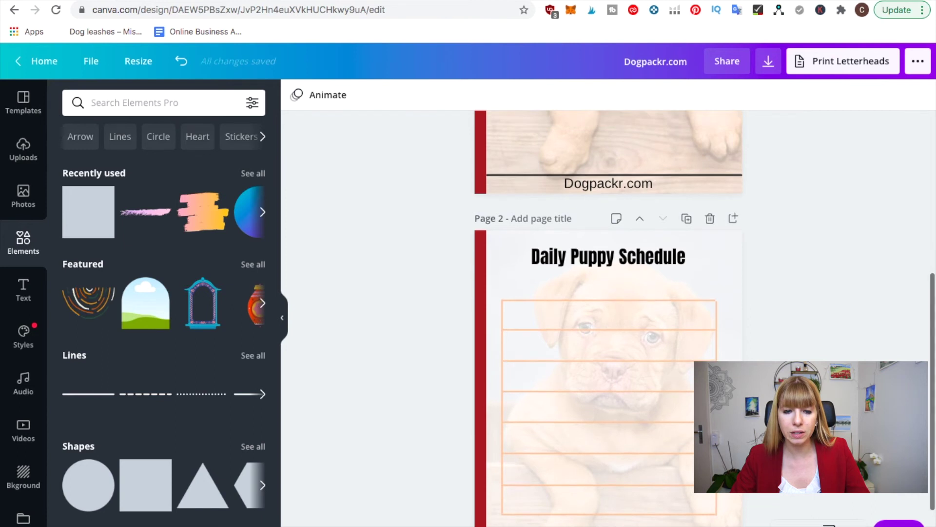
{"action": "scroll", "coordinate": [608, 317], "scroll_direction": "down", "scroll_amount": 2}
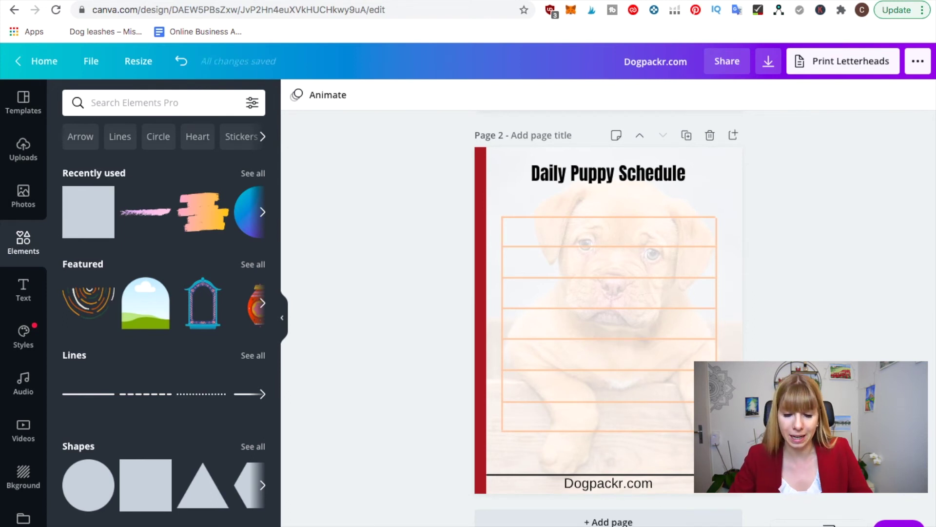
{"action": "left_click", "coordinate": [768, 63]}
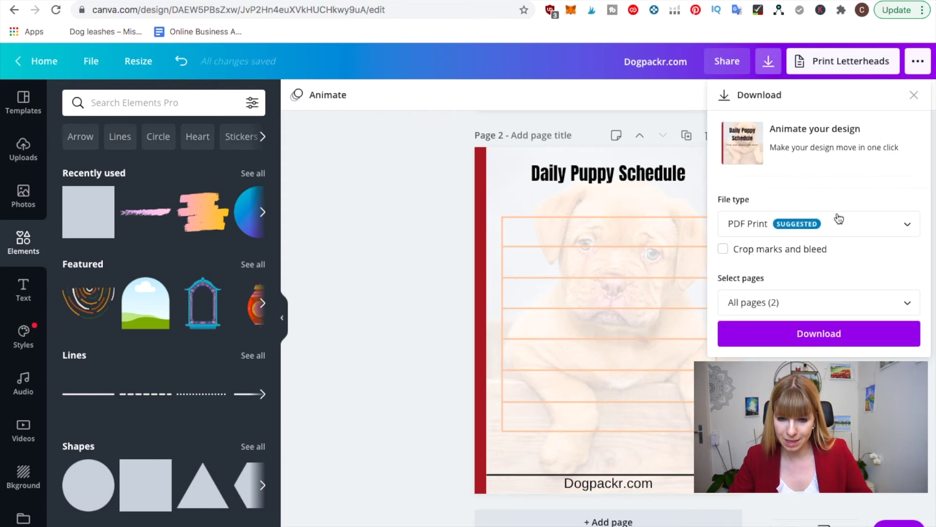
{"action": "left_click", "coordinate": [855, 227]}
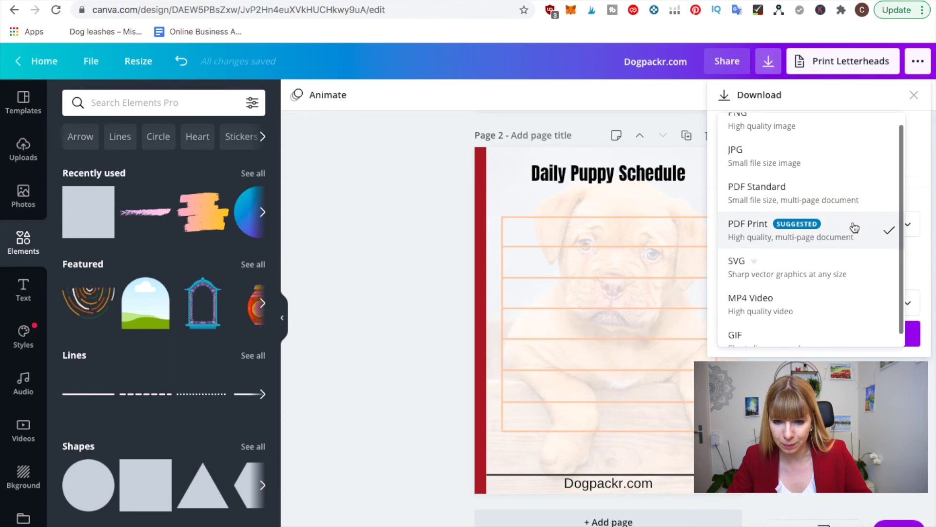
{"action": "left_click", "coordinate": [815, 198]}
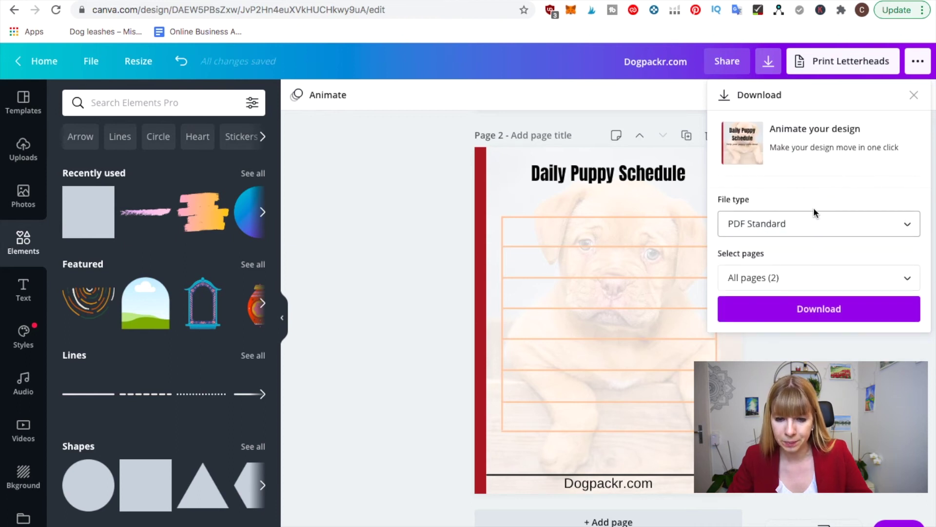
{"action": "left_click", "coordinate": [815, 316]}
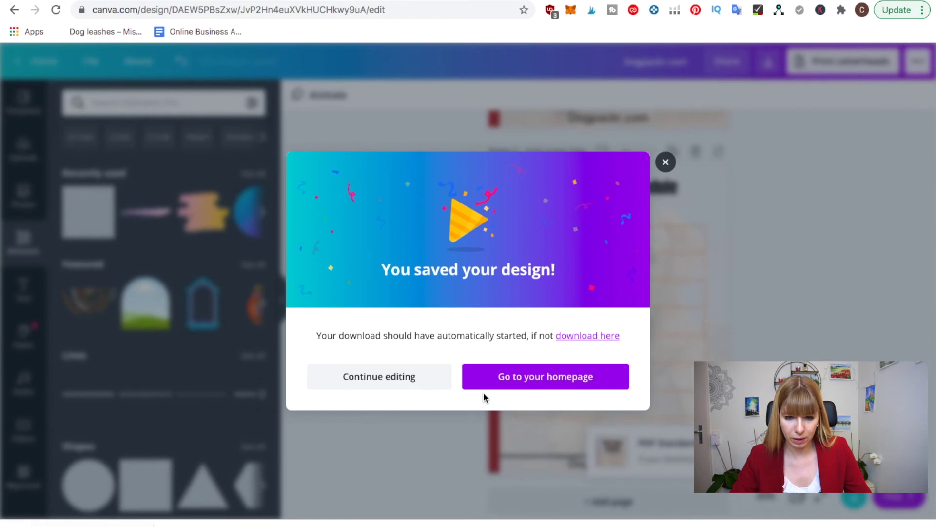
{"action": "left_click", "coordinate": [793, 227]}
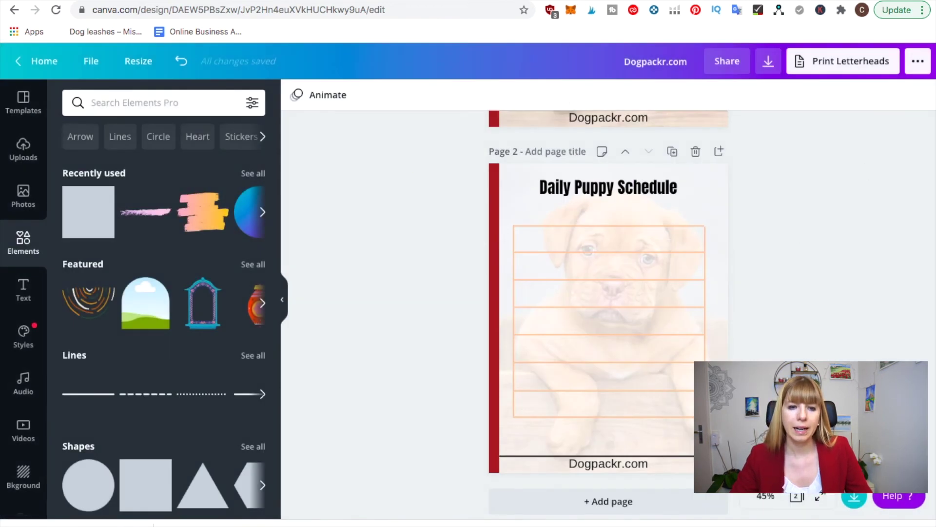
- Open pdfescape.com in a new browser tab and load the downloaded worksheet PDF into its editor
{"action": "key", "text": "super+t"}
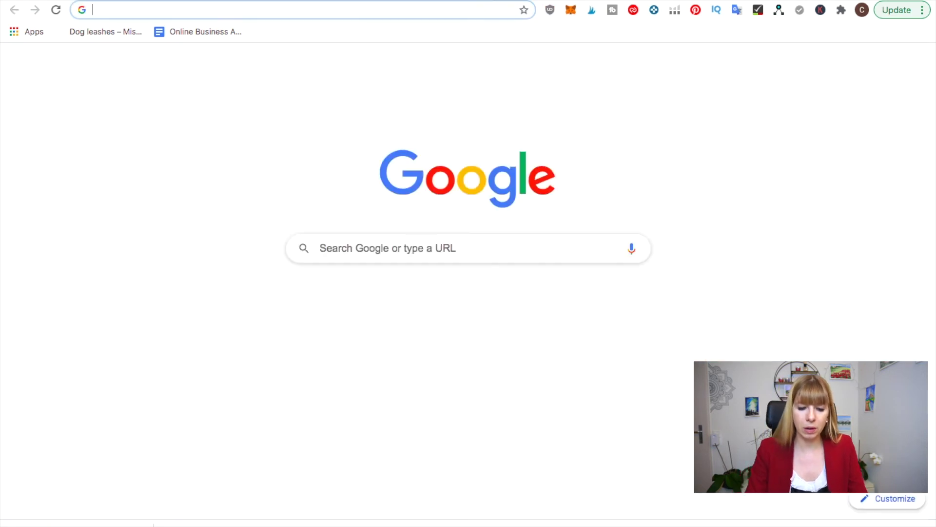
{"action": "type", "text": "pdf"}
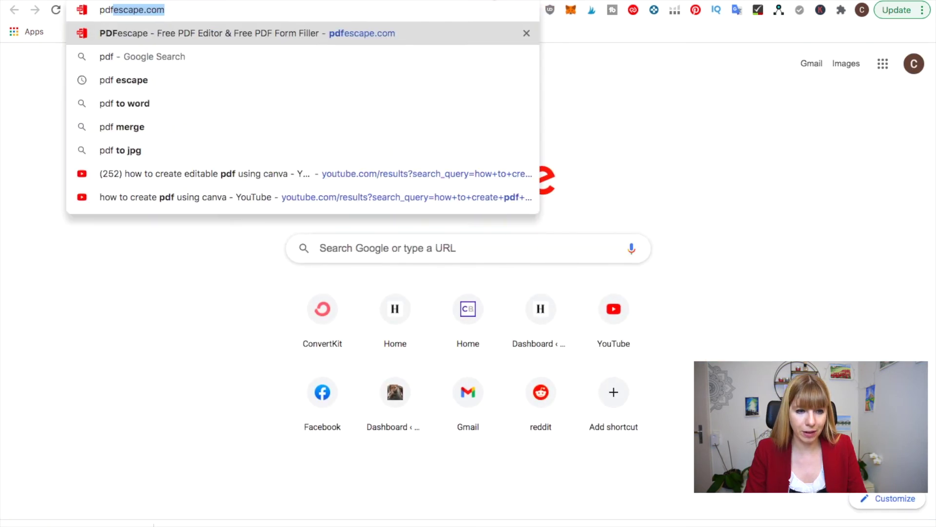
{"action": "key", "text": "Return"}
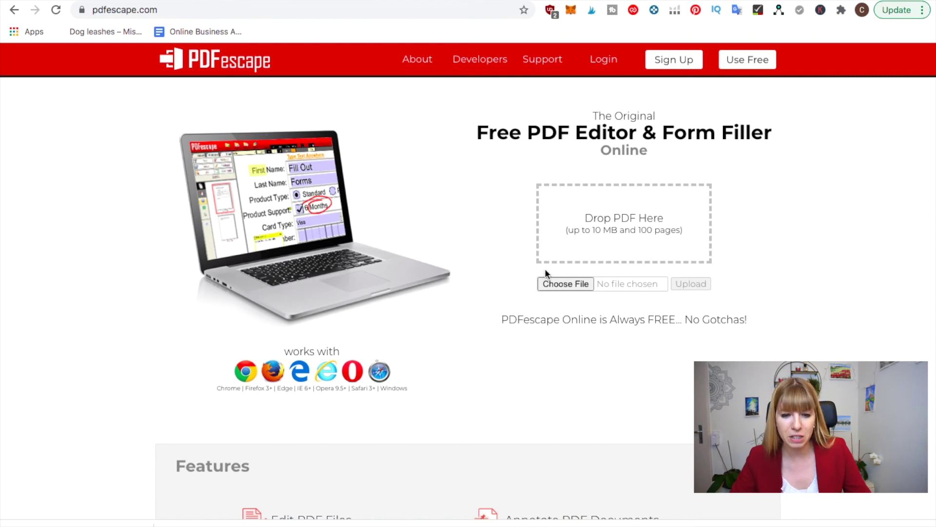
{"action": "left_click", "coordinate": [567, 284]}
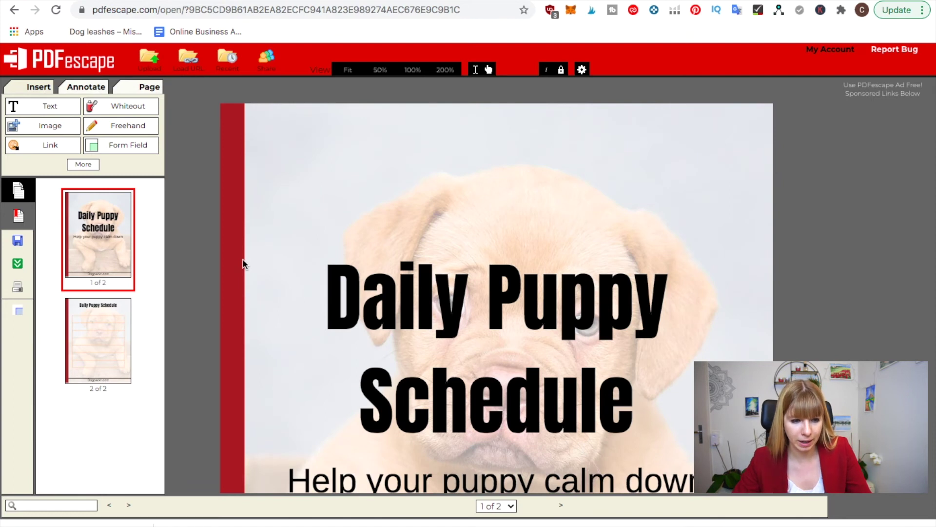
- Add Text form fields that fill the first and second rows of the schedule table on page 2
{"action": "scroll", "coordinate": [244, 263], "scroll_direction": "down", "scroll_amount": 10}
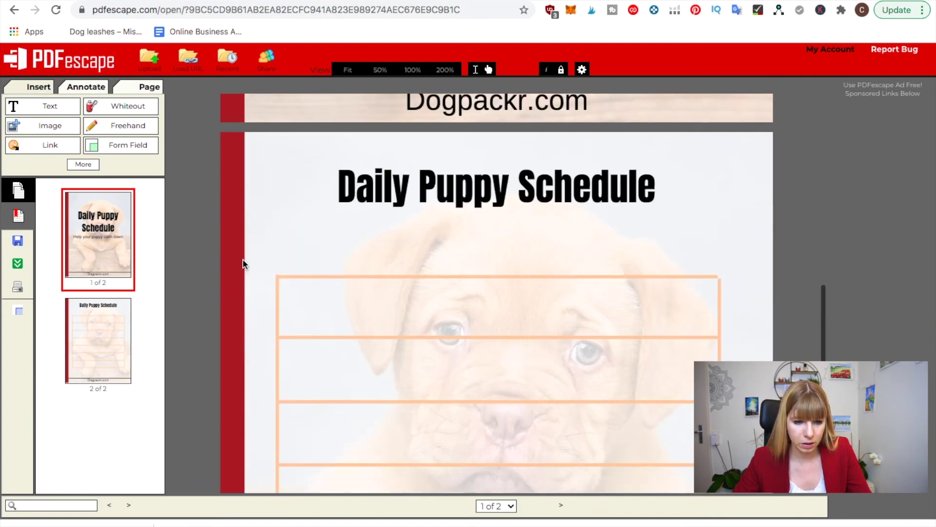
{"action": "scroll", "coordinate": [244, 263], "scroll_direction": "down", "scroll_amount": 5}
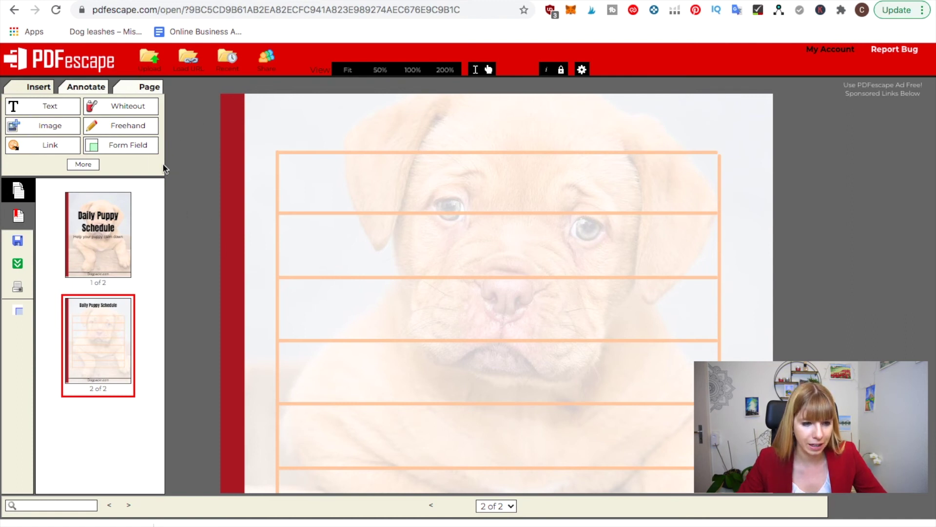
{"action": "left_click", "coordinate": [121, 147]}
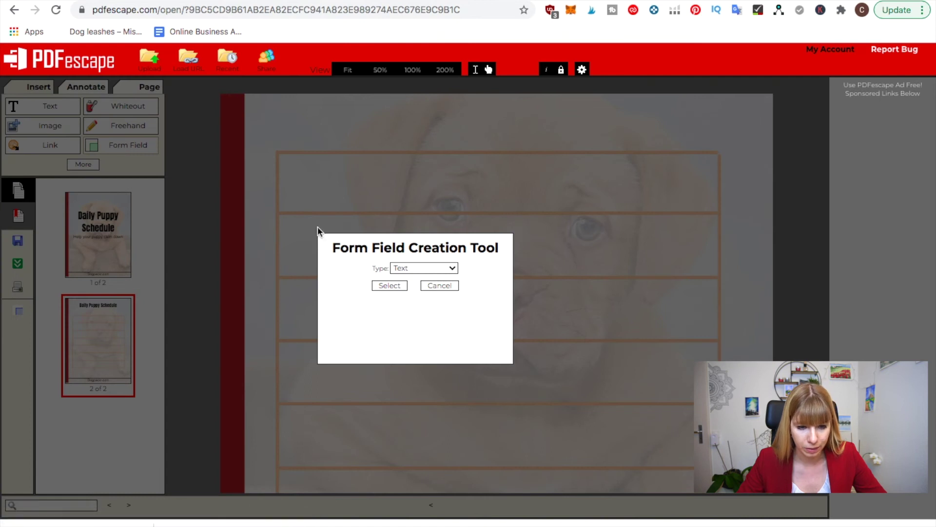
{"action": "left_click", "coordinate": [389, 286]}
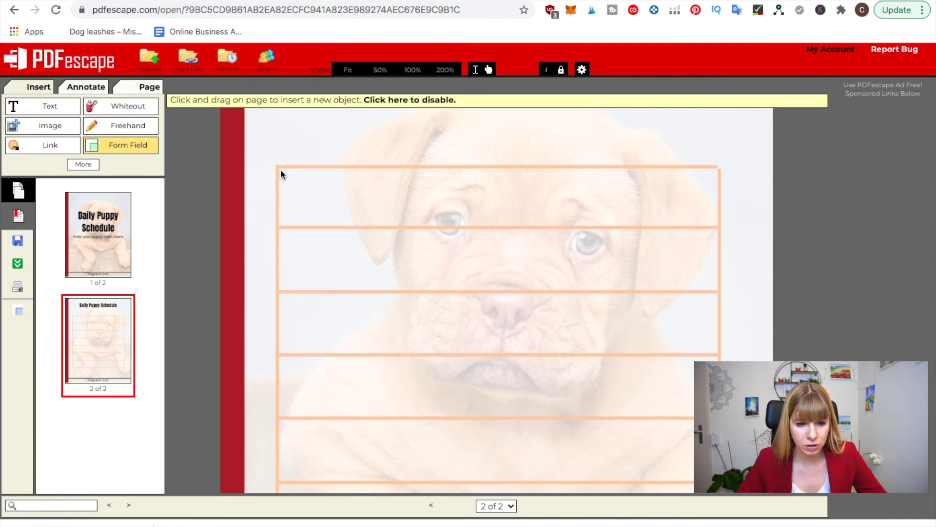
{"action": "left_click_drag", "start_coordinate": [281, 170], "coordinate": [718, 225]}
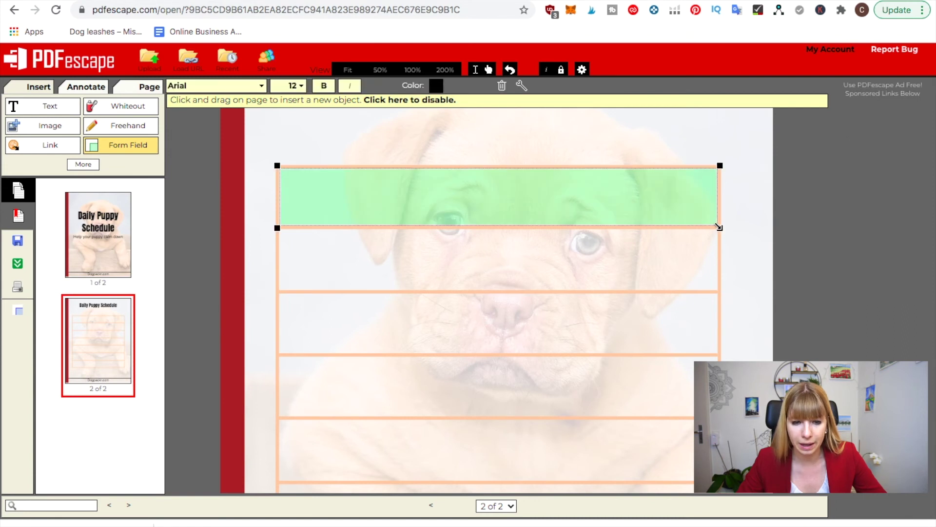
{"action": "left_click", "coordinate": [285, 232]}
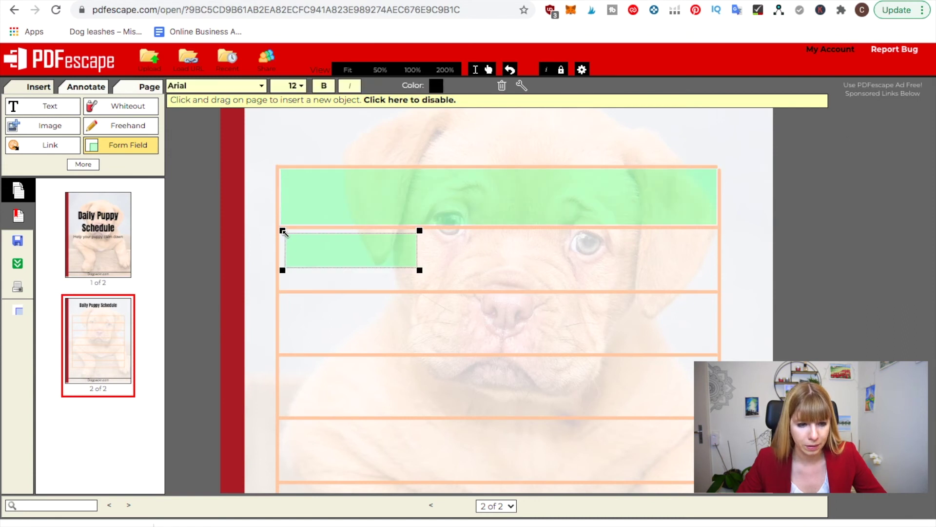
{"action": "left_click_drag", "start_coordinate": [395, 254], "coordinate": [719, 292]}
- Draw further text form fields to fill the remaining five rows of the page 2 table, from the third to the seventh
{"action": "scroll", "coordinate": [473, 331], "scroll_direction": "down", "scroll_amount": 3}
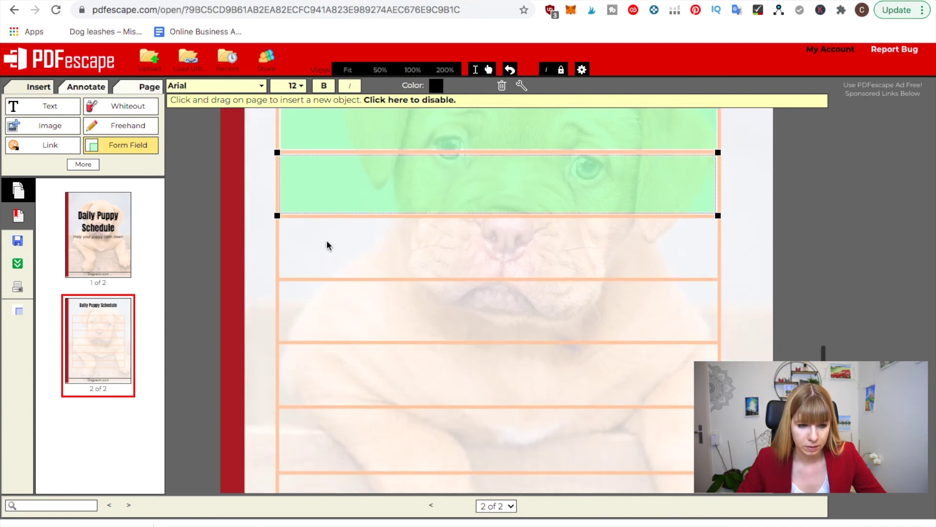
{"action": "left_click_drag", "start_coordinate": [280, 219], "coordinate": [717, 281]}
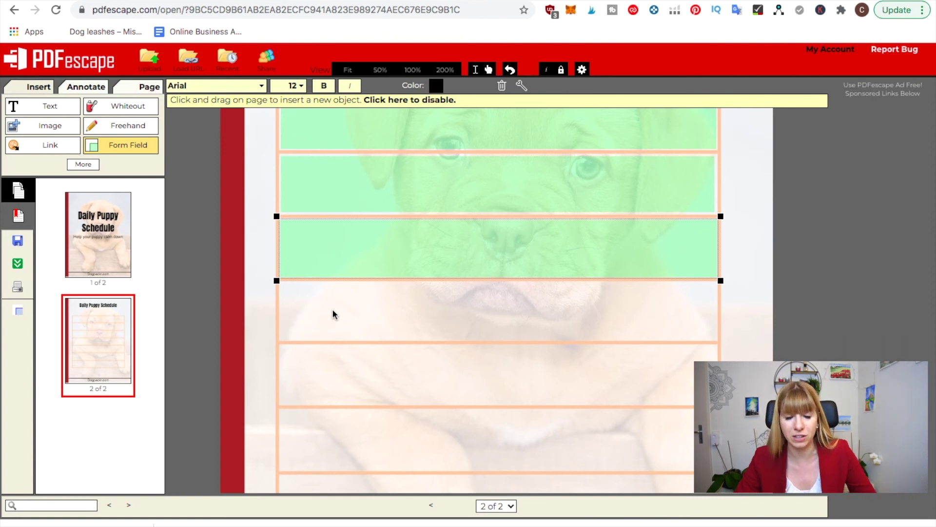
{"action": "left_click_drag", "start_coordinate": [282, 282], "coordinate": [717, 341]}
{"action": "scroll", "coordinate": [718, 341], "scroll_direction": "down", "scroll_amount": 2}
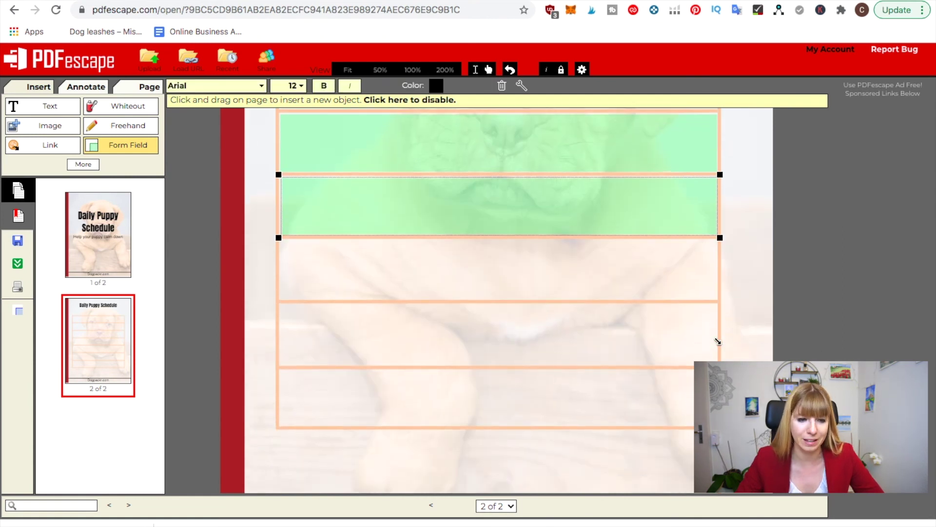
{"action": "left_click_drag", "start_coordinate": [282, 240], "coordinate": [716, 299]}
{"action": "left_click_drag", "start_coordinate": [282, 306], "coordinate": [716, 366]}
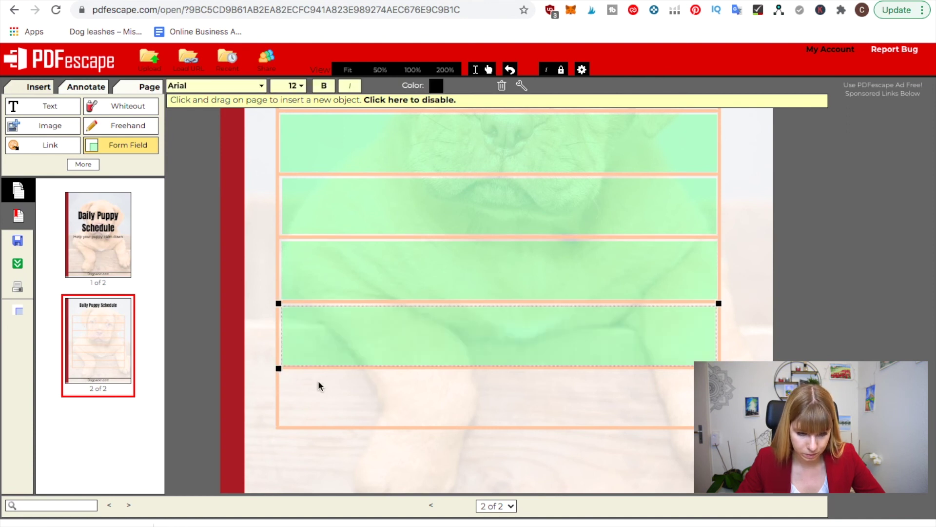
{"action": "left_click_drag", "start_coordinate": [283, 373], "coordinate": [716, 426]}
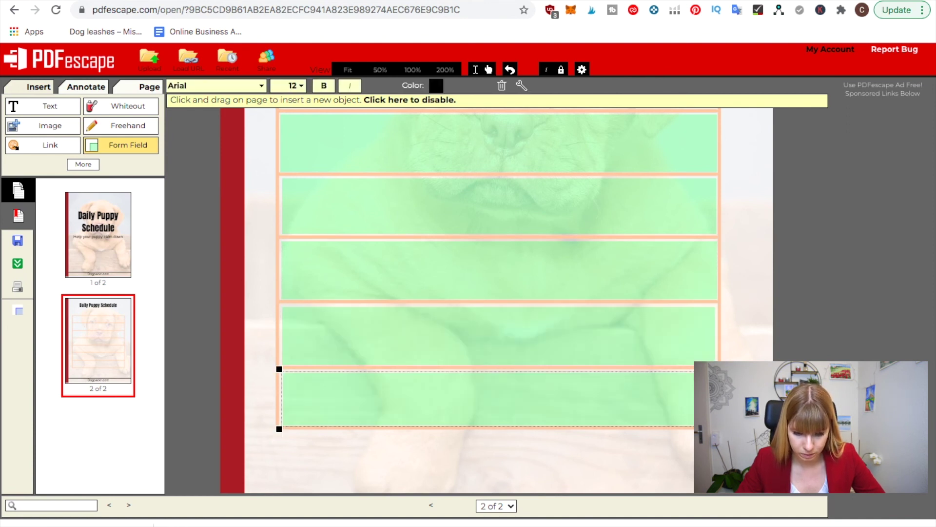
{"action": "left_click", "coordinate": [654, 328]}
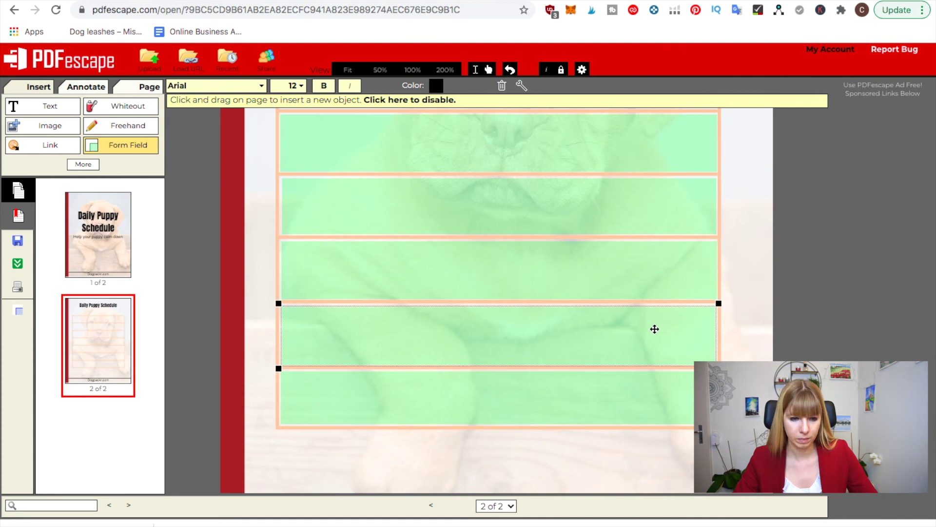
- Review the form fields on page 2, then save and download the fillable PDF
{"action": "scroll", "coordinate": [802, 338], "scroll_direction": "up", "scroll_amount": 10}
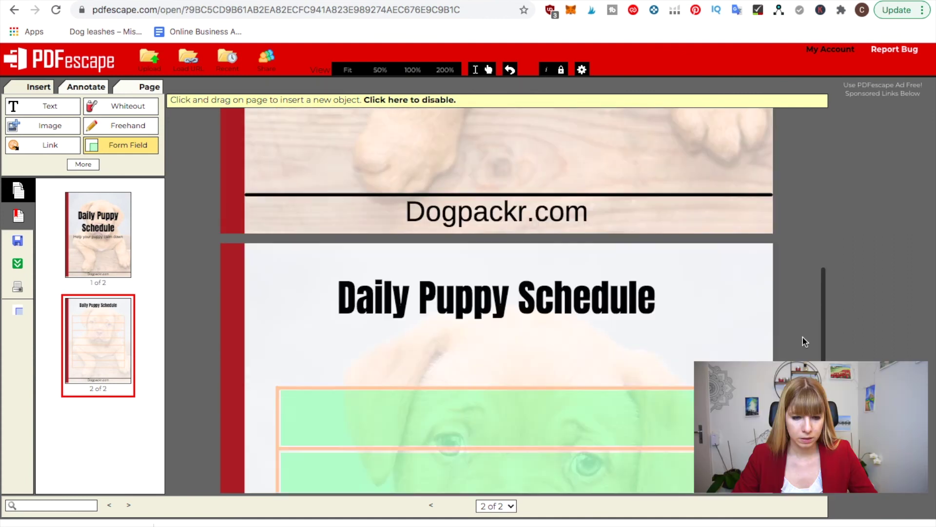
{"action": "scroll", "coordinate": [803, 338], "scroll_direction": "down", "scroll_amount": 5}
{"action": "scroll", "coordinate": [802, 338], "scroll_direction": "up", "scroll_amount": 4}
{"action": "scroll", "coordinate": [802, 338], "scroll_direction": "down", "scroll_amount": 3}
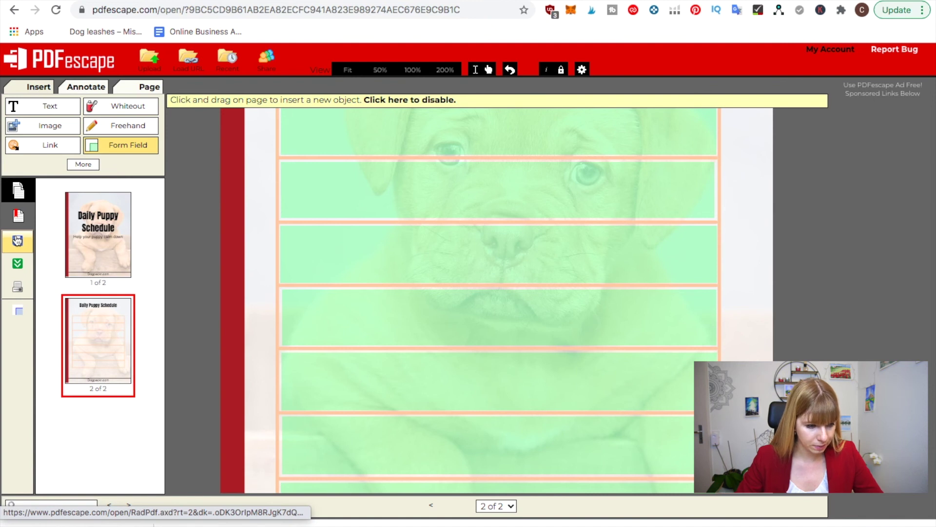
{"action": "left_click", "coordinate": [17, 269]}
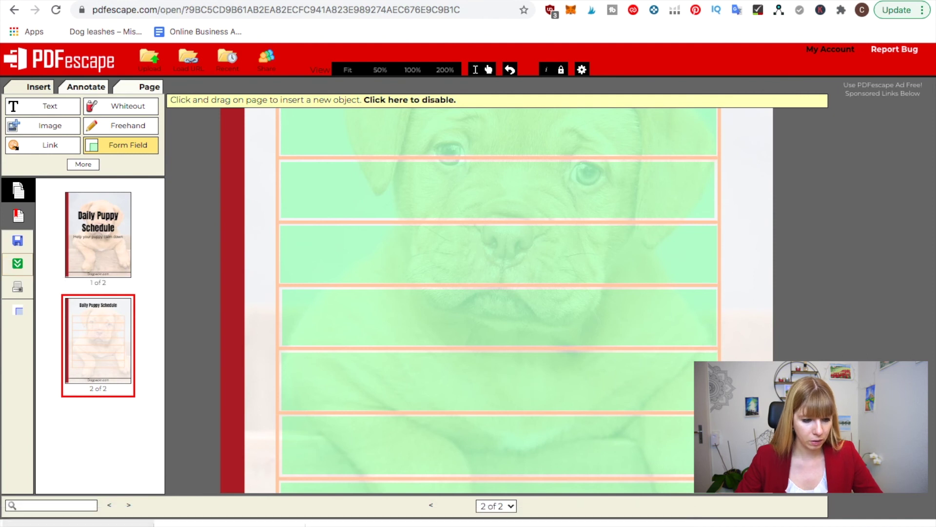
- Open the downloaded Dogpackrcom.pdf and test that the first two table rows on page 2 can be selected for entry
{"action": "left_click", "coordinate": [78, 523]}
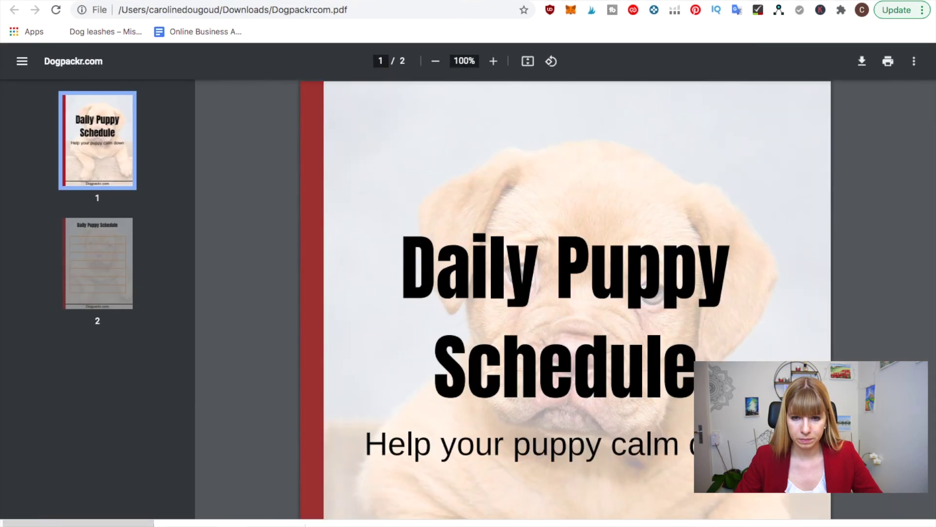
{"action": "scroll", "coordinate": [366, 215], "scroll_direction": "down", "scroll_amount": 10}
{"action": "left_click", "coordinate": [370, 223]}
{"action": "left_click", "coordinate": [373, 257]}
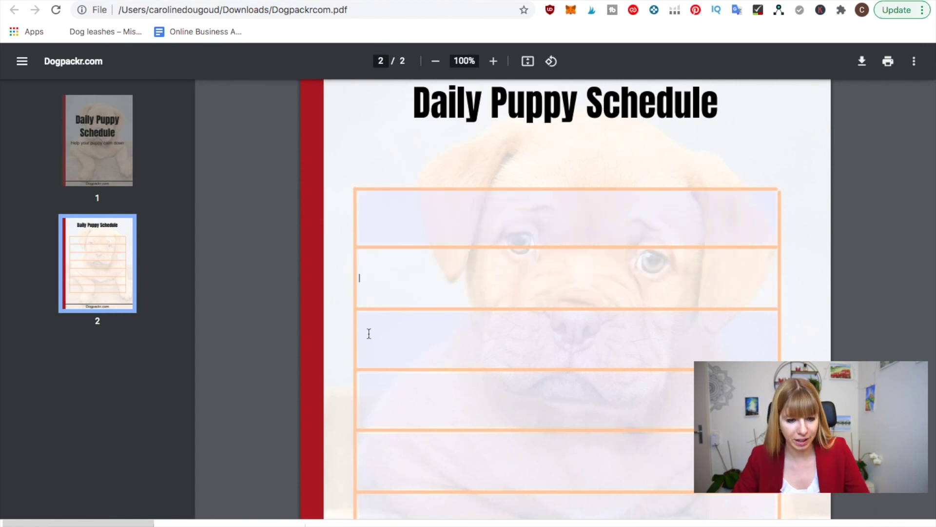
{"action": "left_click", "coordinate": [365, 214]}
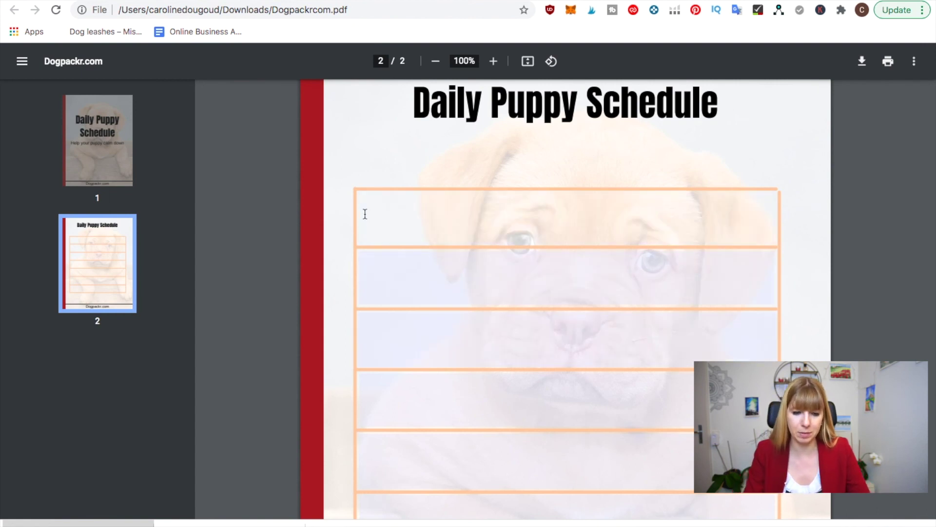